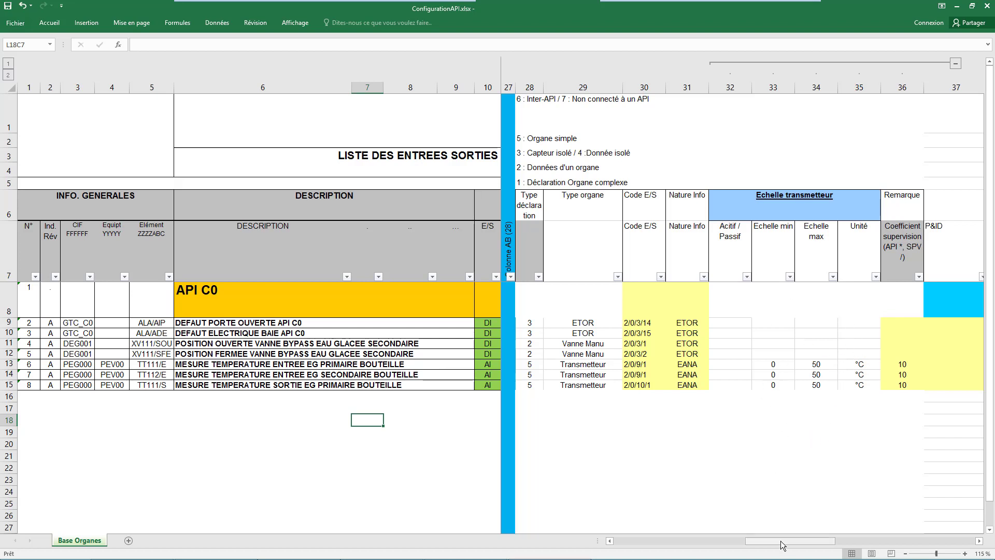
{"action": "left_click_drag", "start_coordinate": [782, 544], "coordinate": [655, 538]}
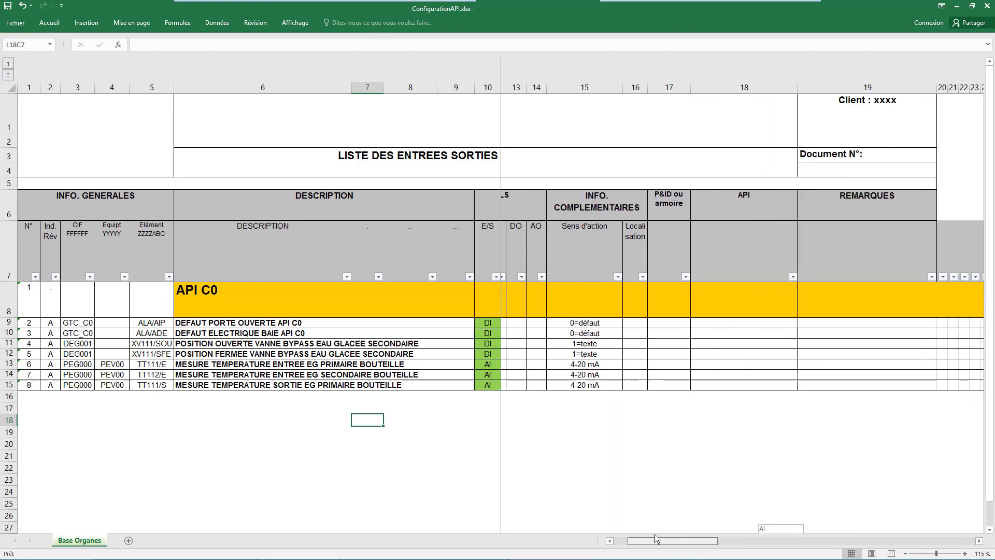
{"action": "mouse_move", "coordinate": [655, 538]}
{"action": "left_mouse_down"}
{"action": "mouse_move", "coordinate": [739, 548]}
{"action": "mouse_move", "coordinate": [781, 542]}
{"action": "left_mouse_up"}
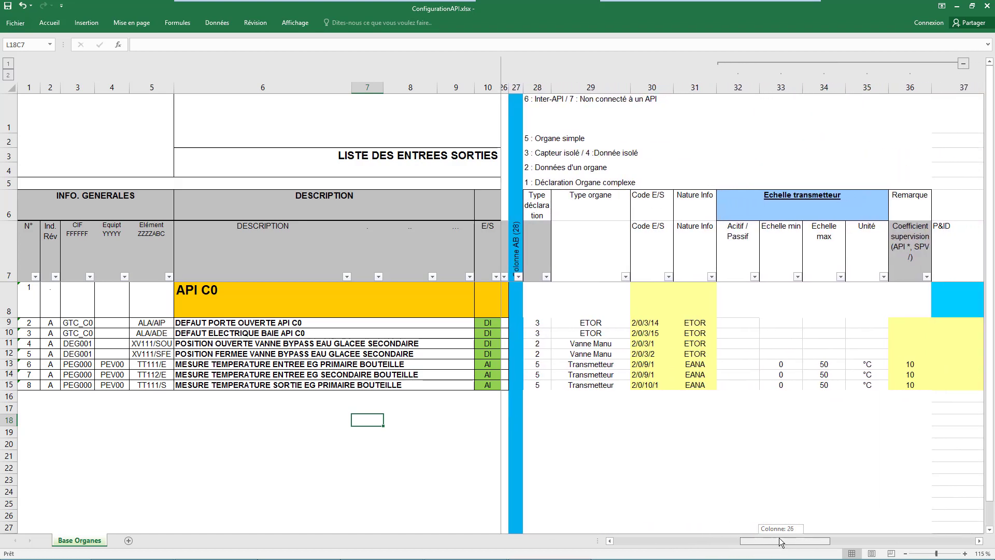
{"action": "left_click_drag", "start_coordinate": [782, 542], "coordinate": [786, 542]}
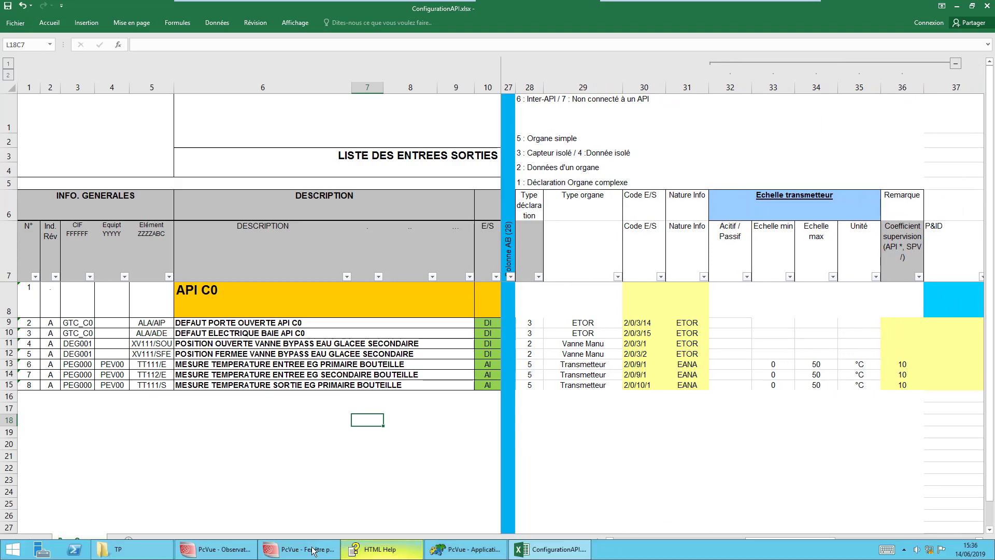
Add file reference MonFichierExcel, pointing to ConfigurationAPI.xlsx, under Général > Références de fichier
{"action": "left_click", "coordinate": [314, 550]}
{"action": "left_click", "coordinate": [256, 21]}
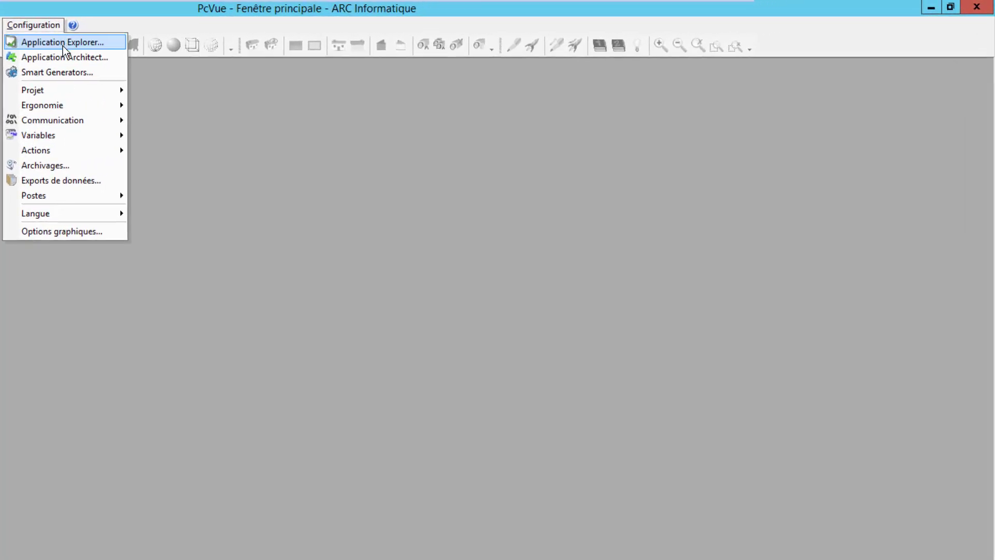
{"action": "left_click", "coordinate": [63, 46]}
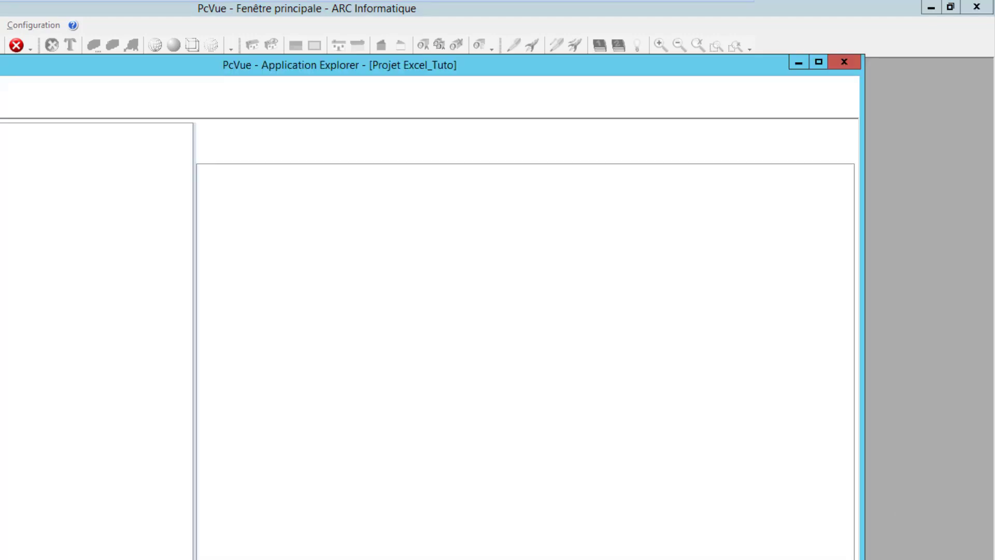
{"action": "double_click", "coordinate": [21, 143]}
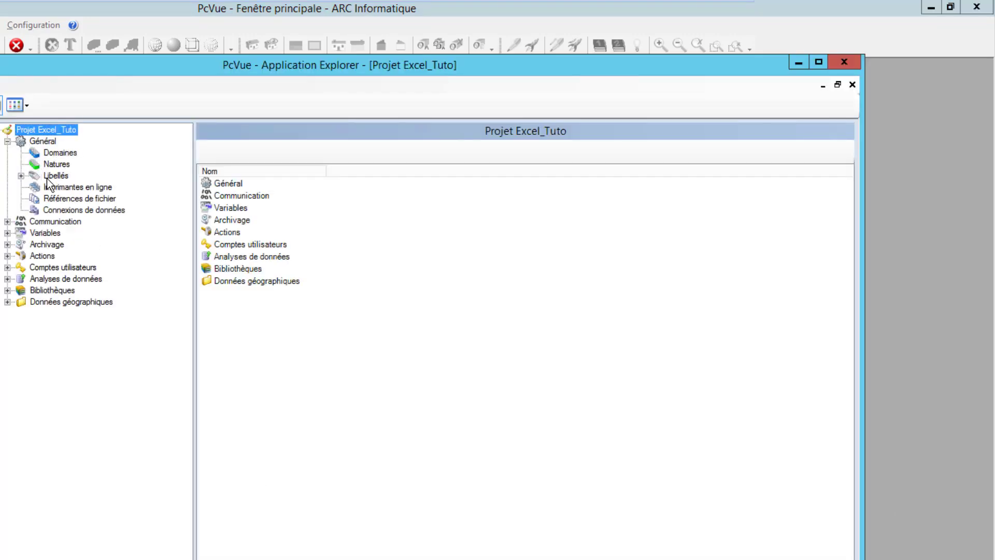
{"action": "left_click", "coordinate": [57, 199]}
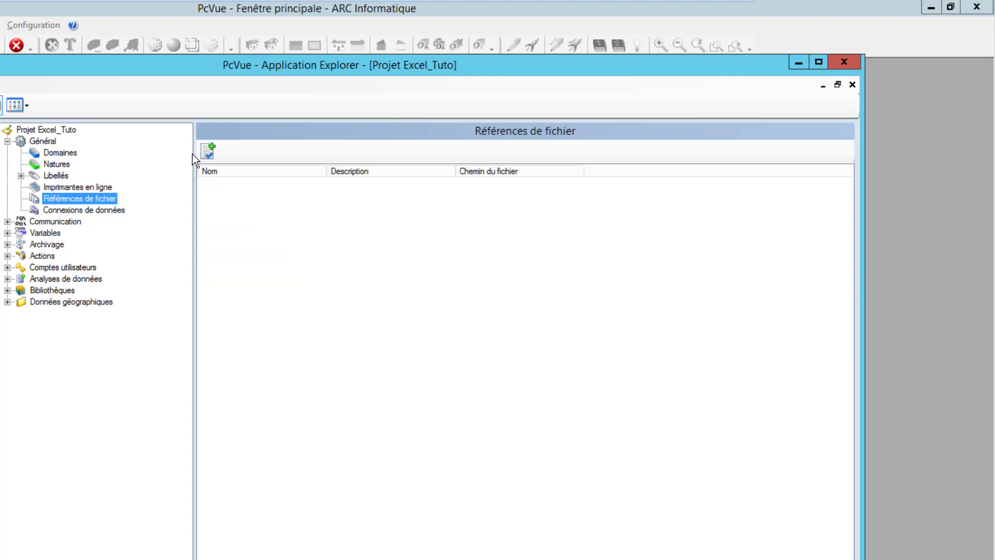
{"action": "left_click", "coordinate": [210, 150]}
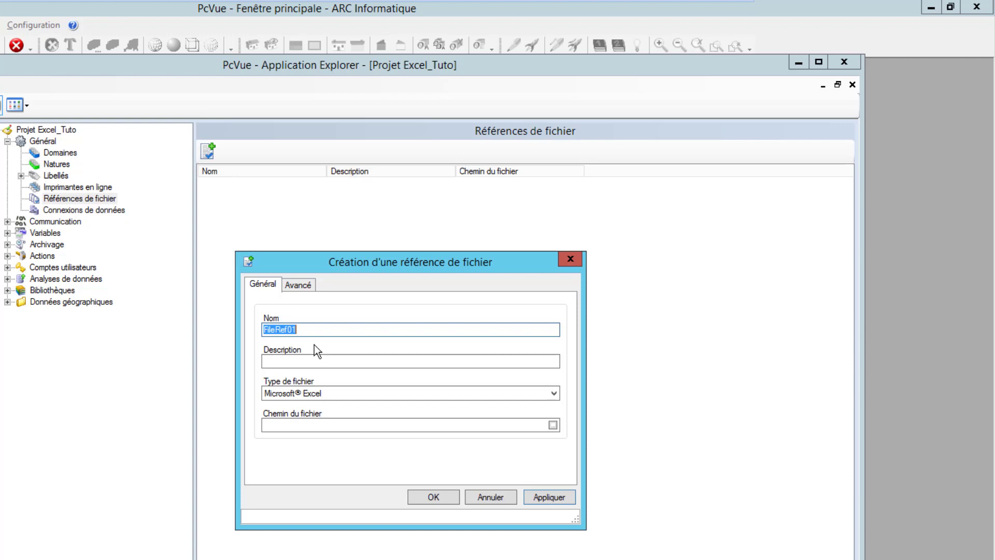
{"action": "type", "text": "MonFichierExcel"}
{"action": "left_click", "coordinate": [554, 425]}
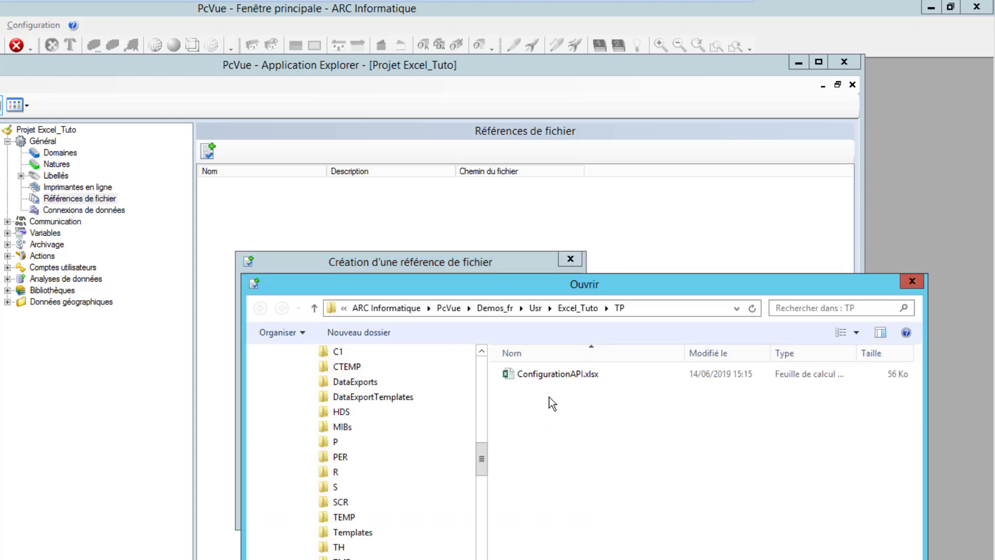
{"action": "left_click", "coordinate": [552, 378]}
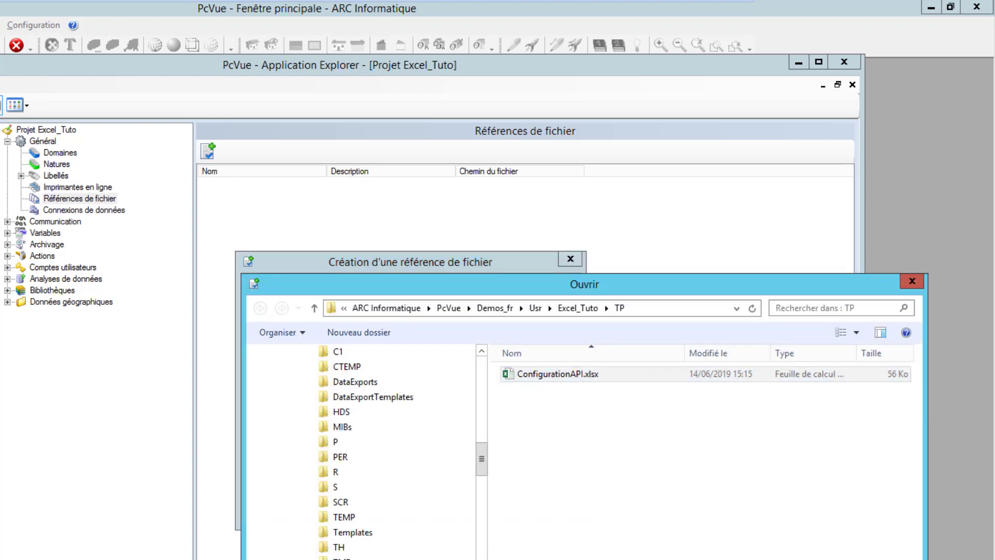
{"action": "key", "text": "Return"}
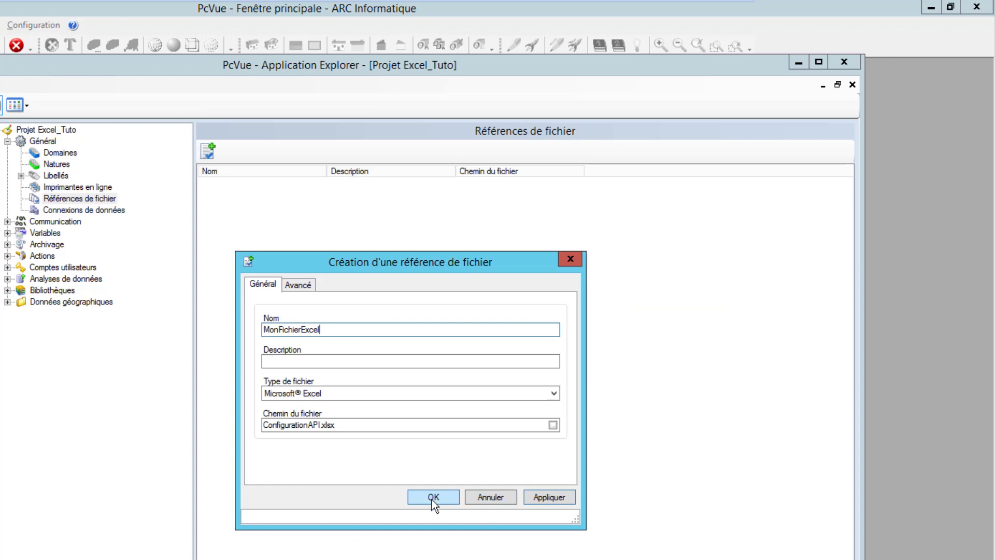
{"action": "left_click", "coordinate": [432, 498]}
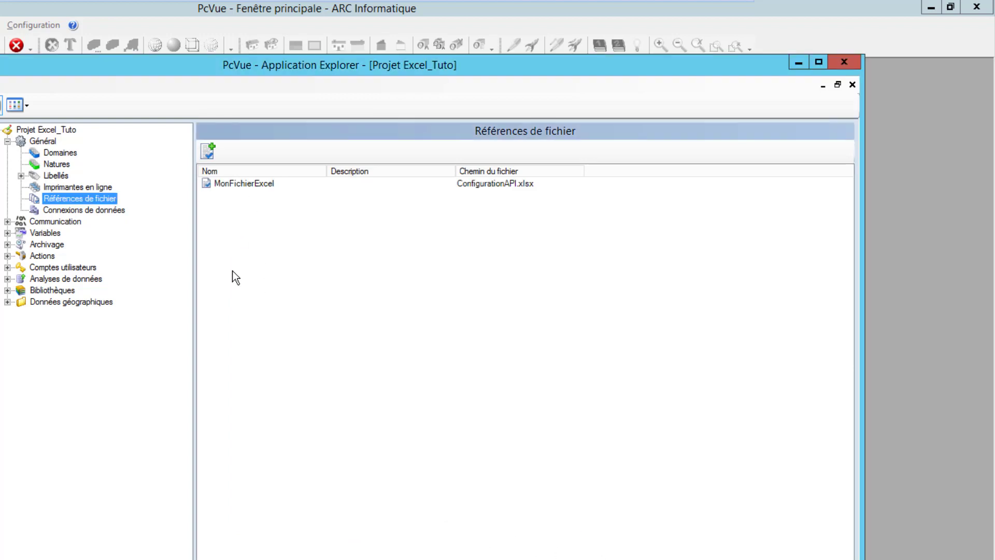
In Application Architect, add a model named EQT under Local
{"action": "left_click", "coordinate": [34, 25]}
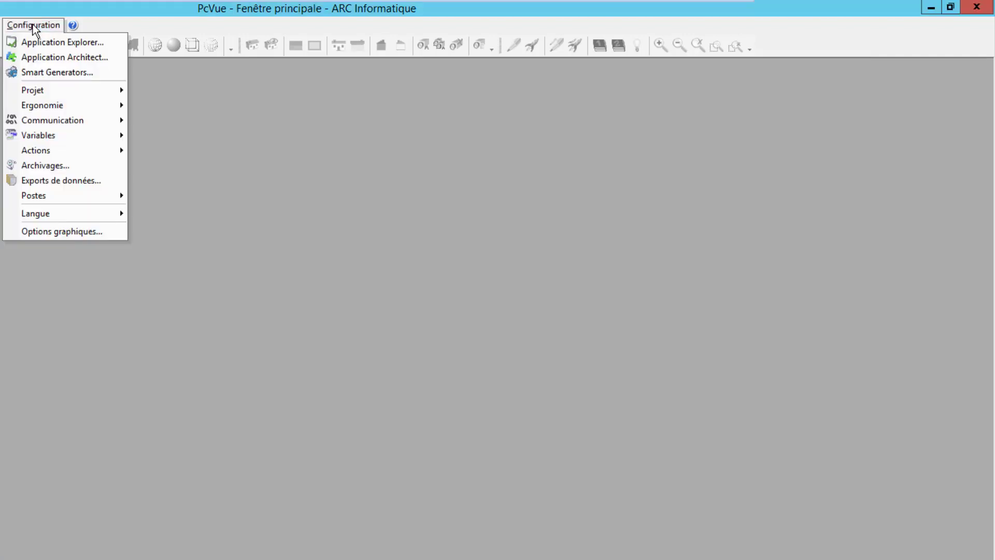
{"action": "left_click", "coordinate": [63, 60]}
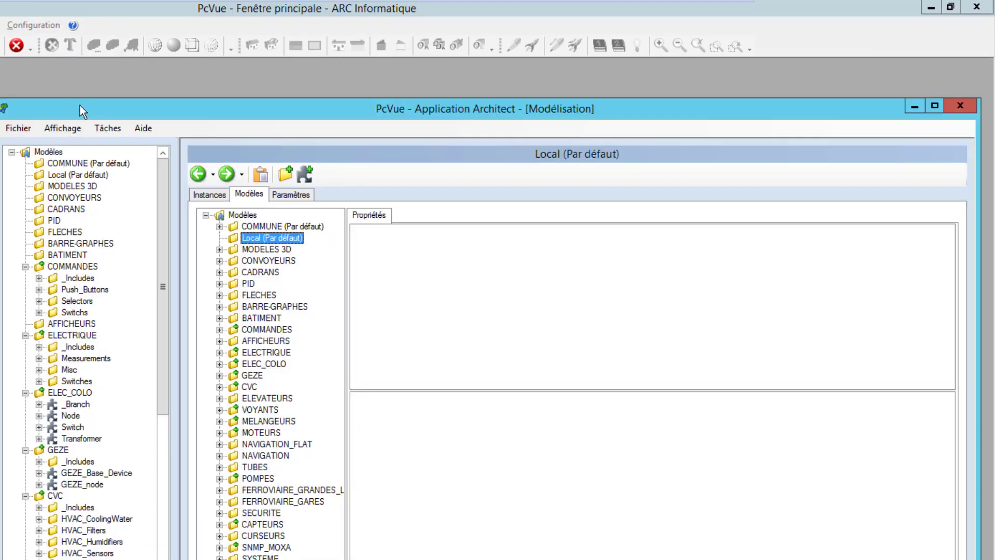
{"action": "left_click_drag", "start_coordinate": [80, 106], "coordinate": [0, 68]}
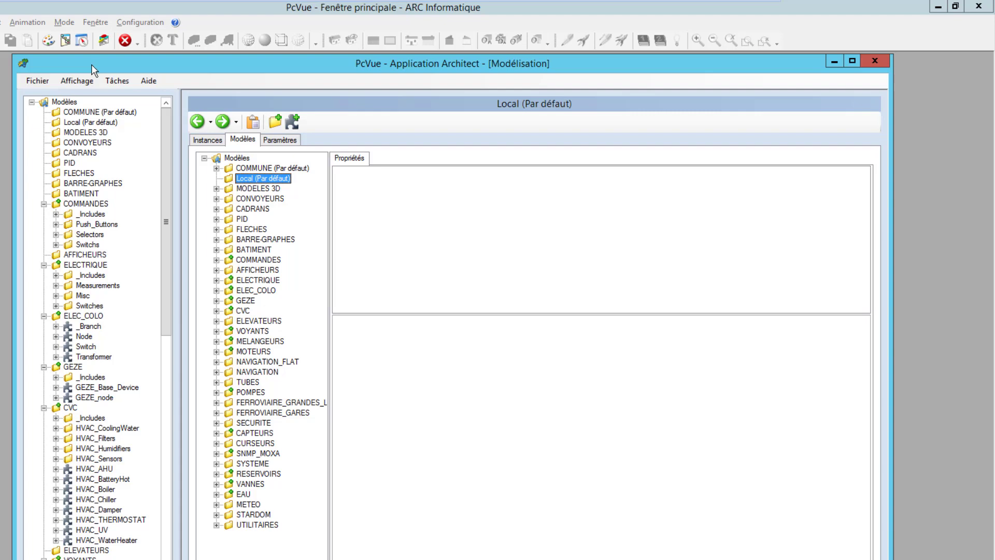
{"action": "right_click", "coordinate": [254, 181]}
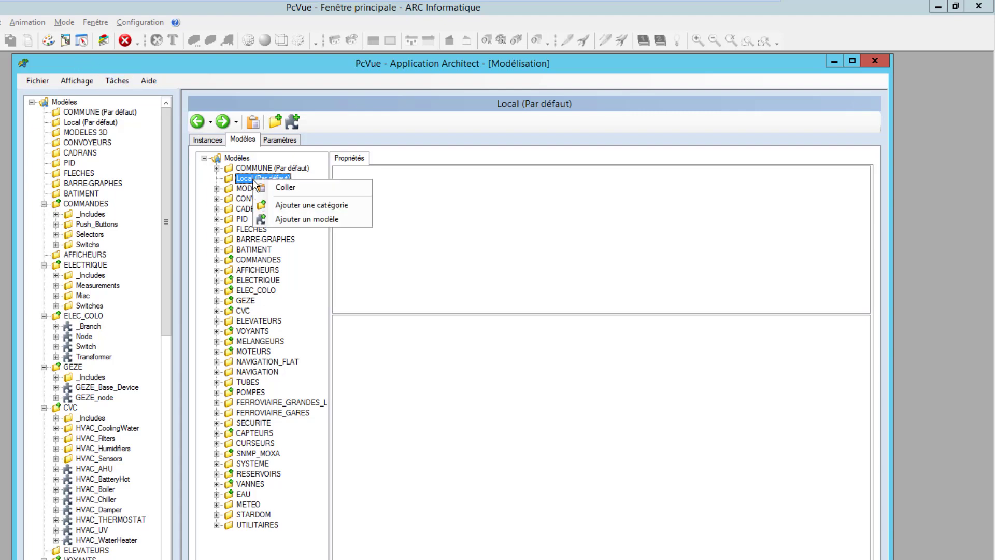
{"action": "left_click", "coordinate": [319, 218]}
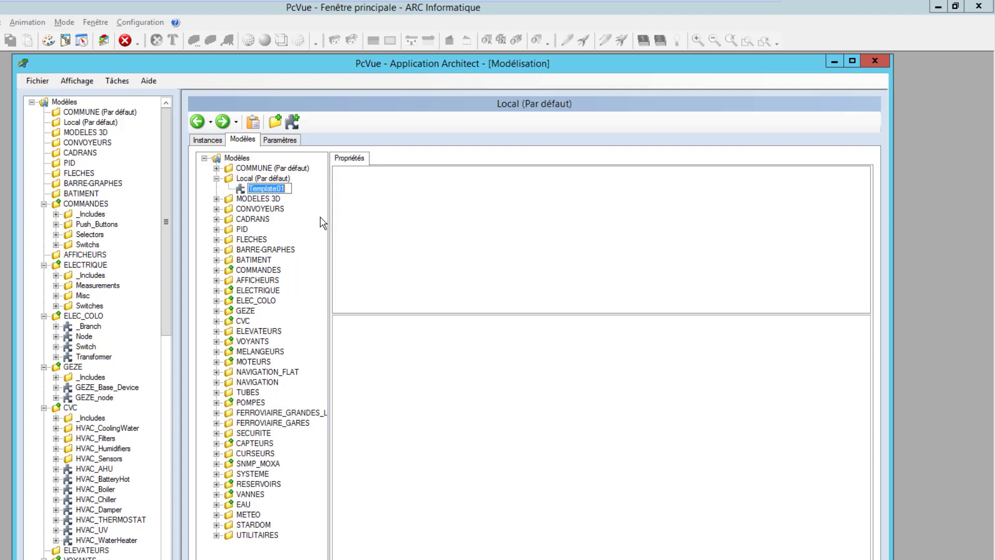
{"action": "type", "text": "E"}
{"action": "type", "text": "QT"}
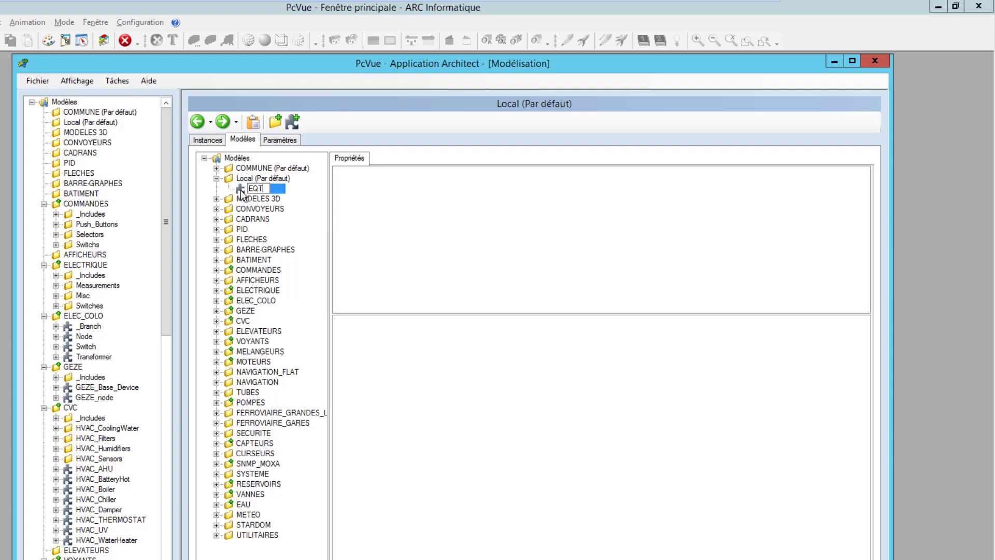
{"action": "key", "text": "Return"}
Add a TEMP measure variable to EQT and set its Description to be defined by expression
{"action": "right_click", "coordinate": [393, 195]}
{"action": "mouse_move", "coordinate": [447, 221]}
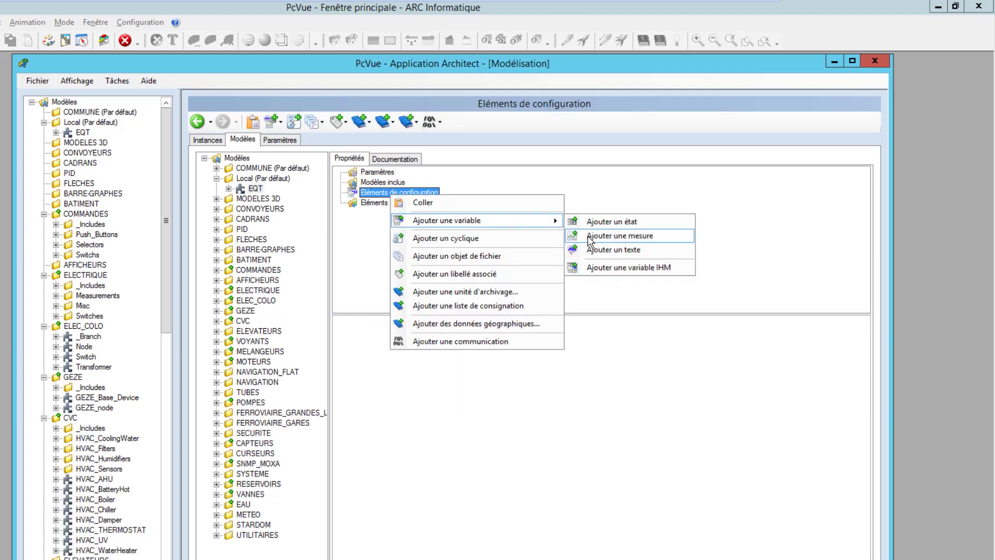
{"action": "left_click", "coordinate": [595, 235]}
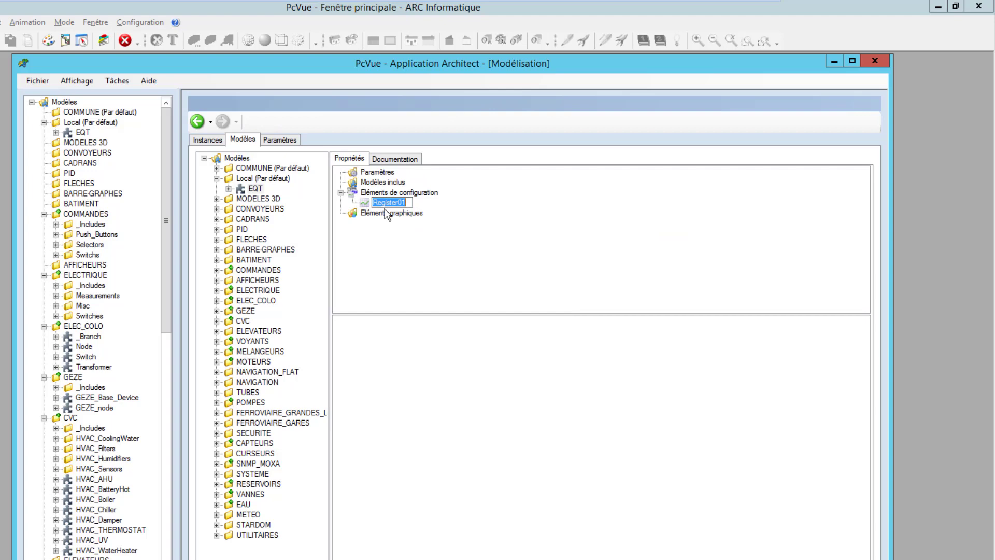
{"action": "type", "text": "TEMP"}
{"action": "key", "text": "Return"}
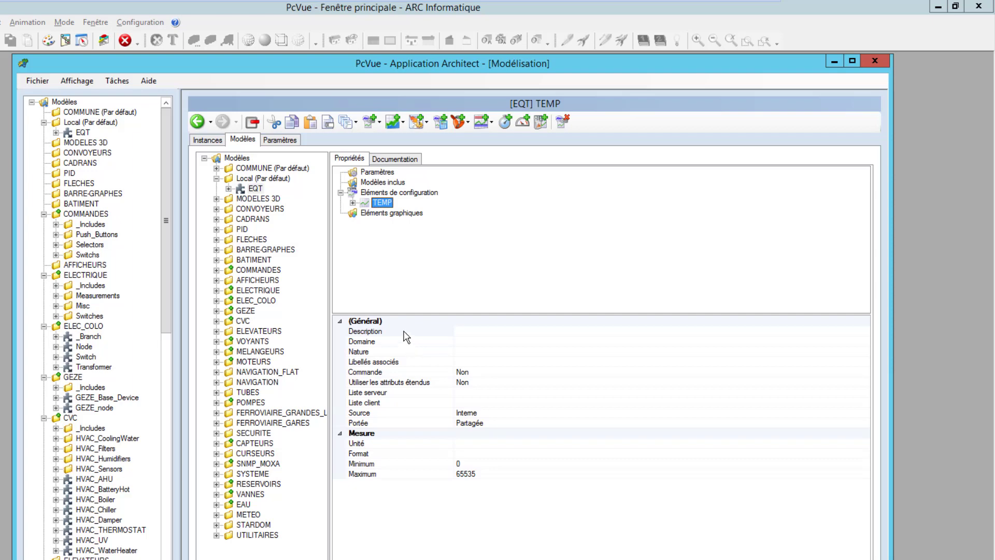
{"action": "right_click", "coordinate": [403, 336]}
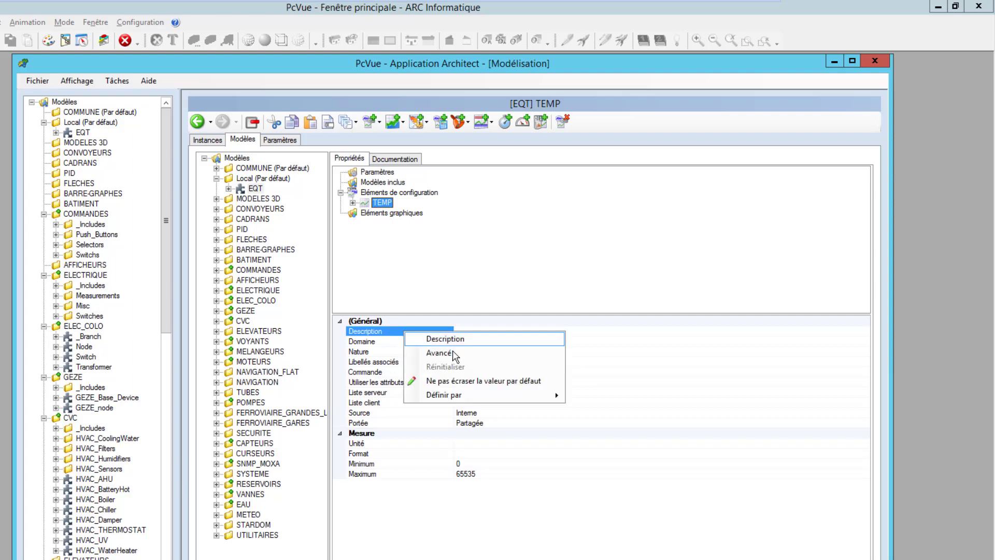
{"action": "mouse_move", "coordinate": [444, 395]}
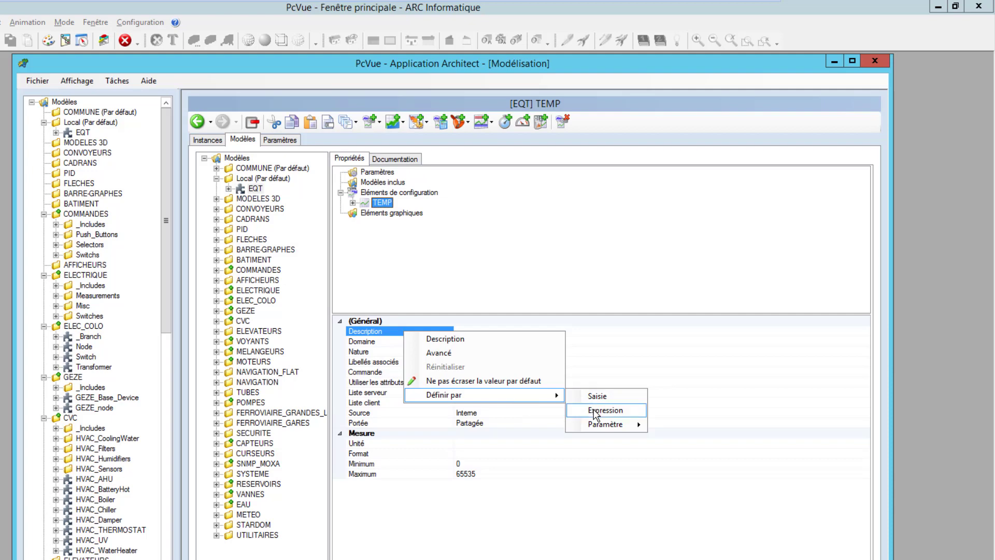
{"action": "left_click", "coordinate": [595, 409]}
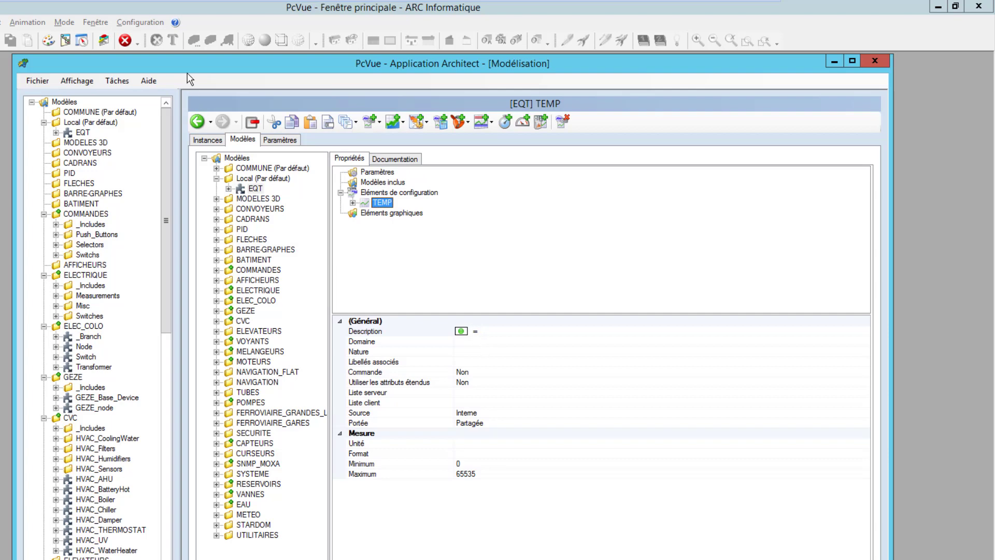
{"action": "left_click", "coordinate": [175, 22]}
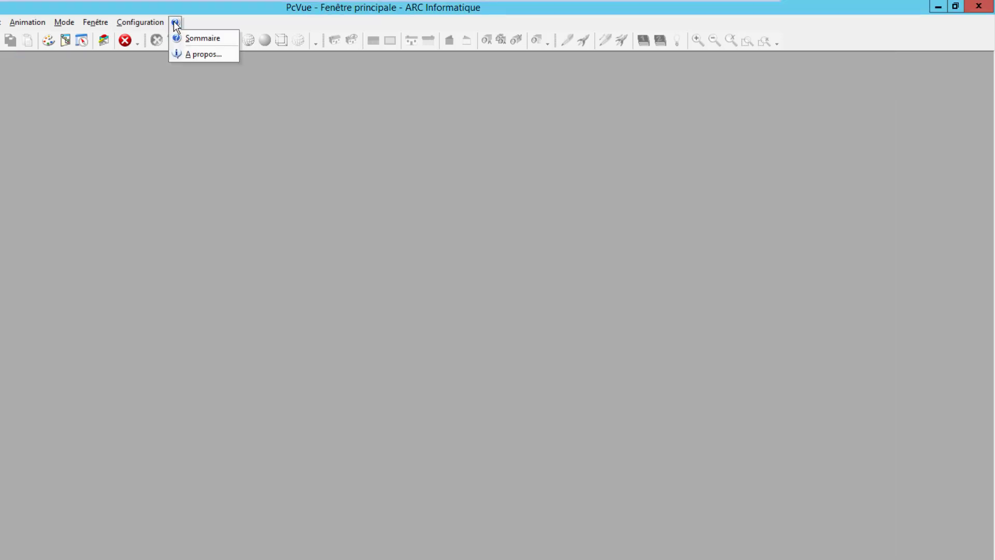
Open the 'Références de fichier Excel dans une expression' help topic and select the ExcelGetCell syntax line
{"action": "left_click", "coordinate": [203, 38]}
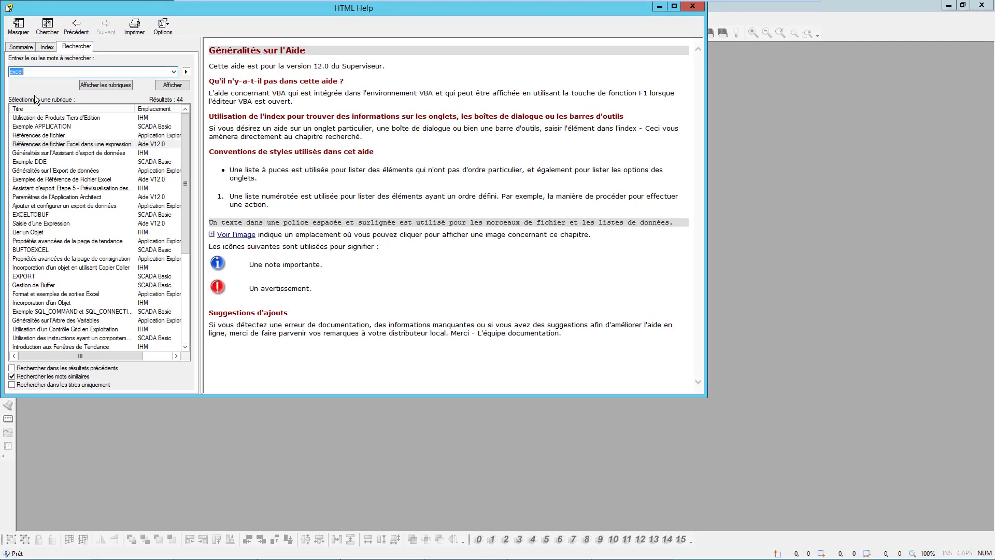
{"action": "left_click", "coordinate": [54, 146]}
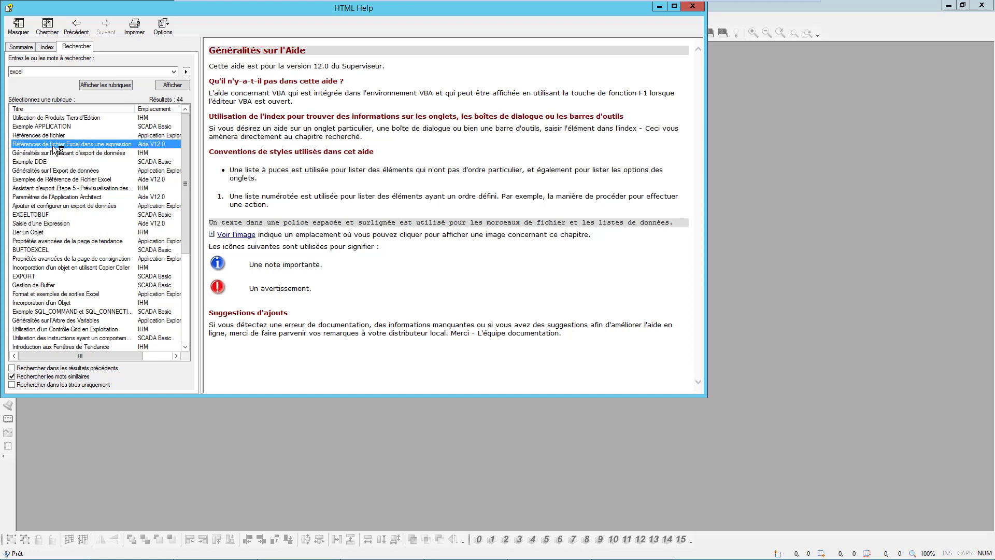
{"action": "double_click", "coordinate": [56, 148]}
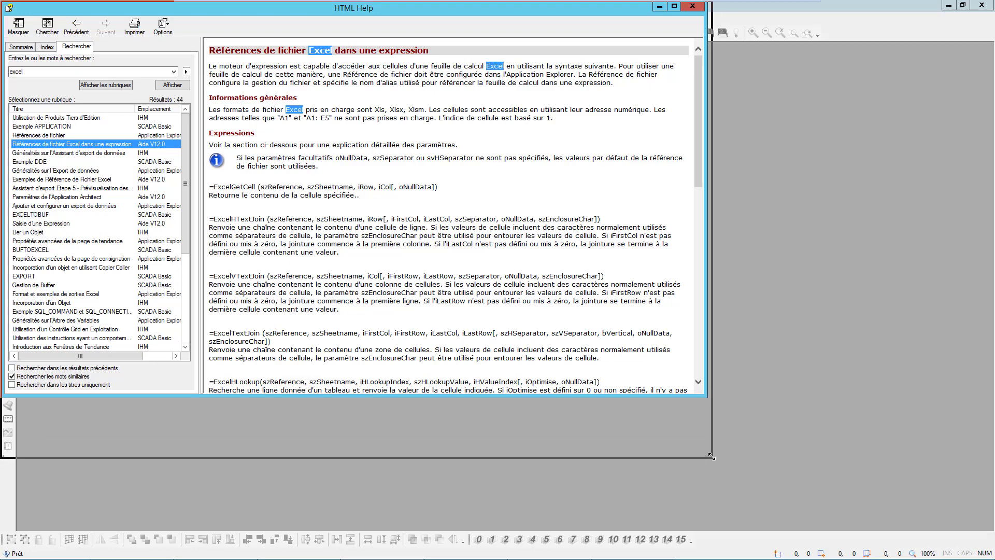
{"action": "left_click_drag", "start_coordinate": [707, 396], "coordinate": [716, 527]}
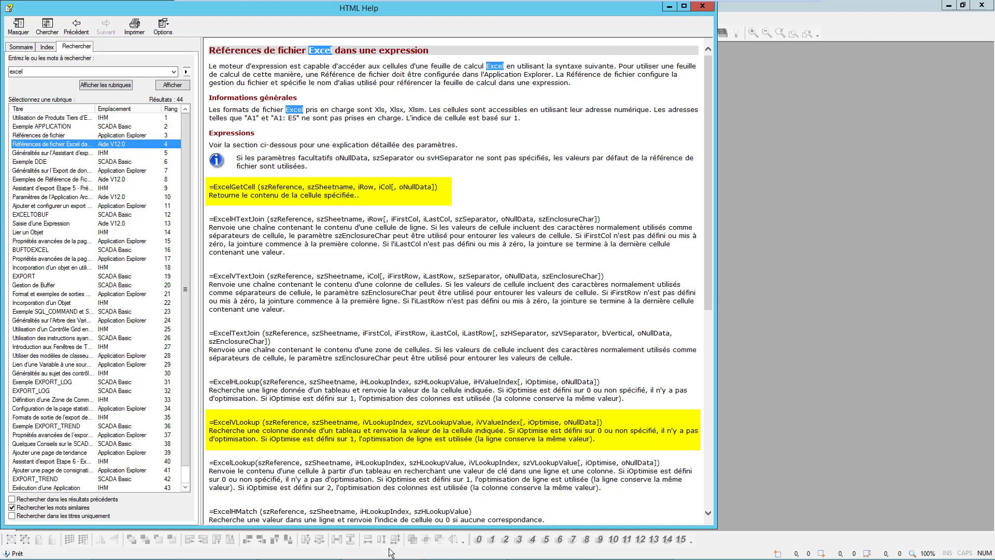
{"action": "left_click", "coordinate": [219, 187]}
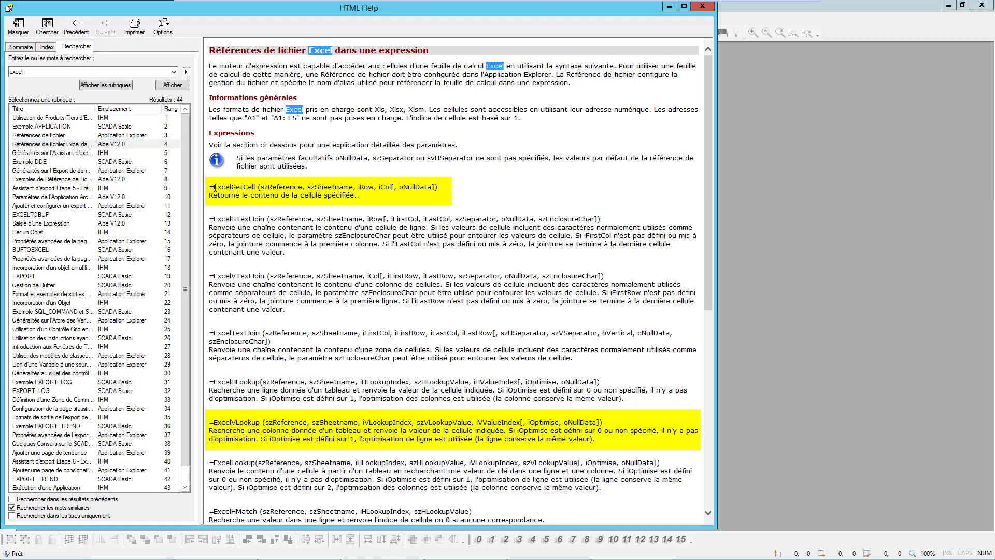
{"action": "left_click_drag", "start_coordinate": [214, 188], "coordinate": [443, 188]}
{"action": "key", "text": "ctrl+c"}
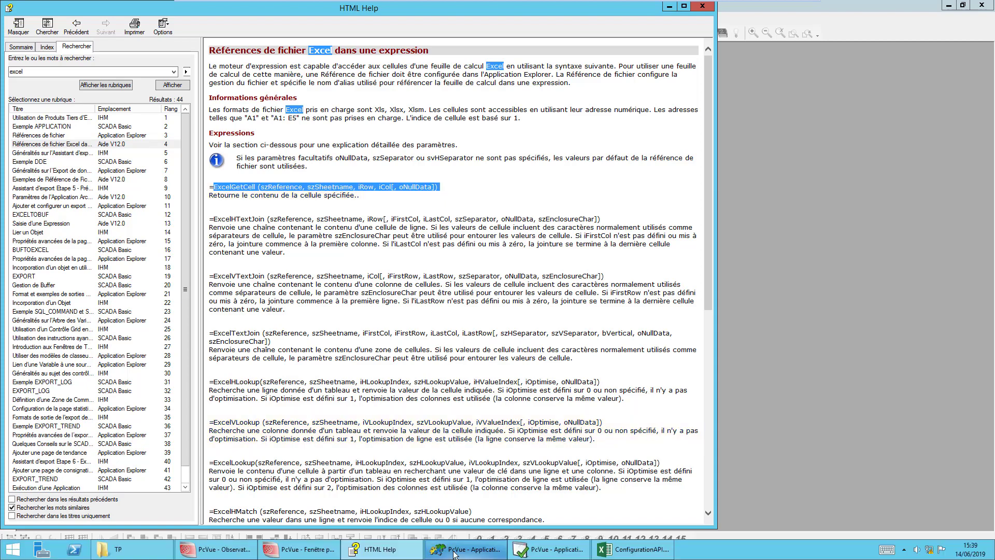
Paste the ExcelGetCell syntax into TEMP's Description and fill in "MonFichierExcel" and "Base Organes"
{"action": "left_click", "coordinate": [466, 549]}
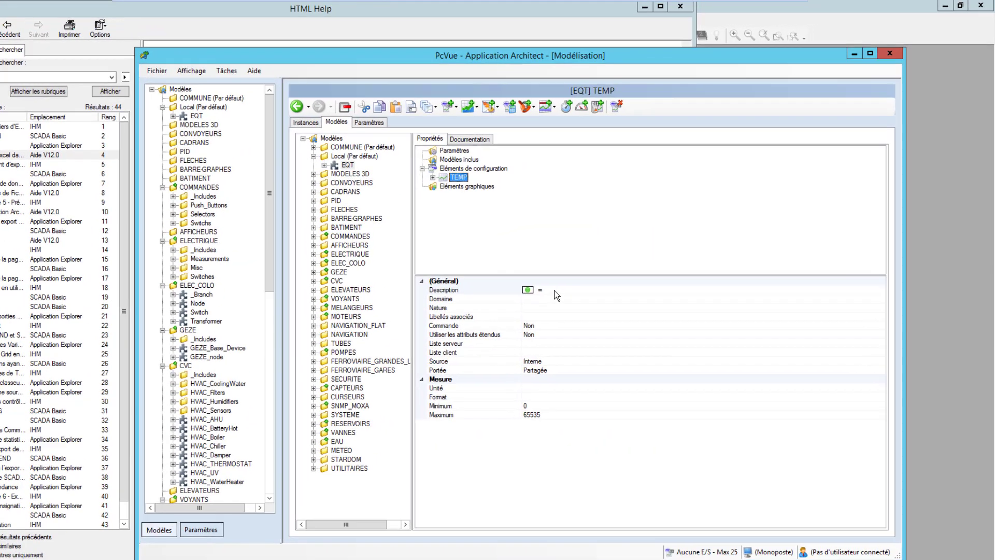
{"action": "left_click", "coordinate": [586, 269]}
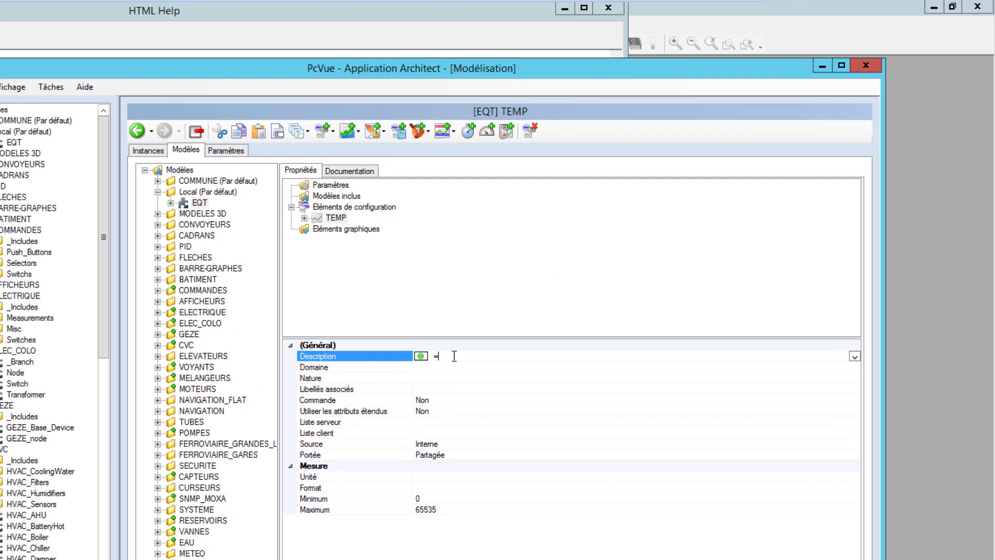
{"action": "key", "text": "ctrl+v"}
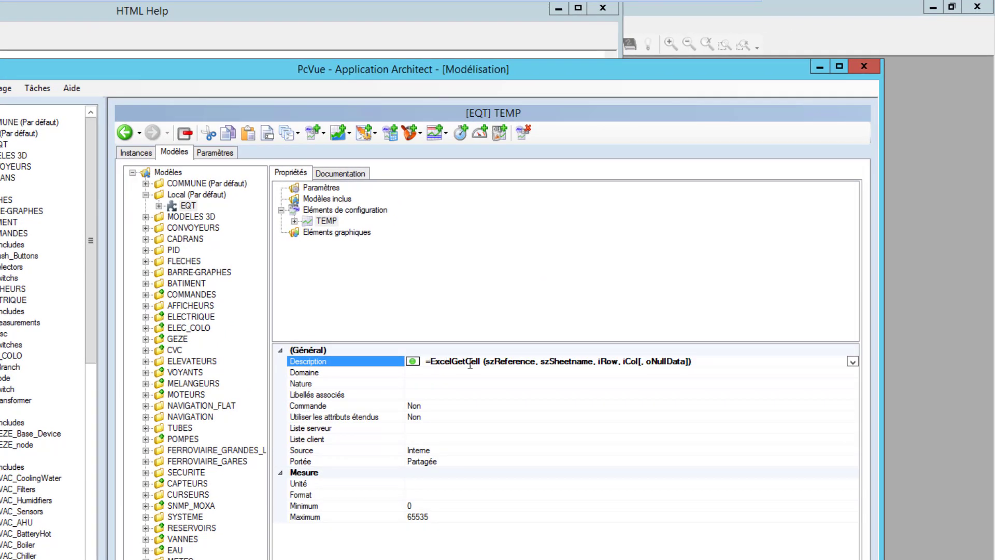
{"action": "left_click_drag", "start_coordinate": [487, 362], "coordinate": [536, 361]}
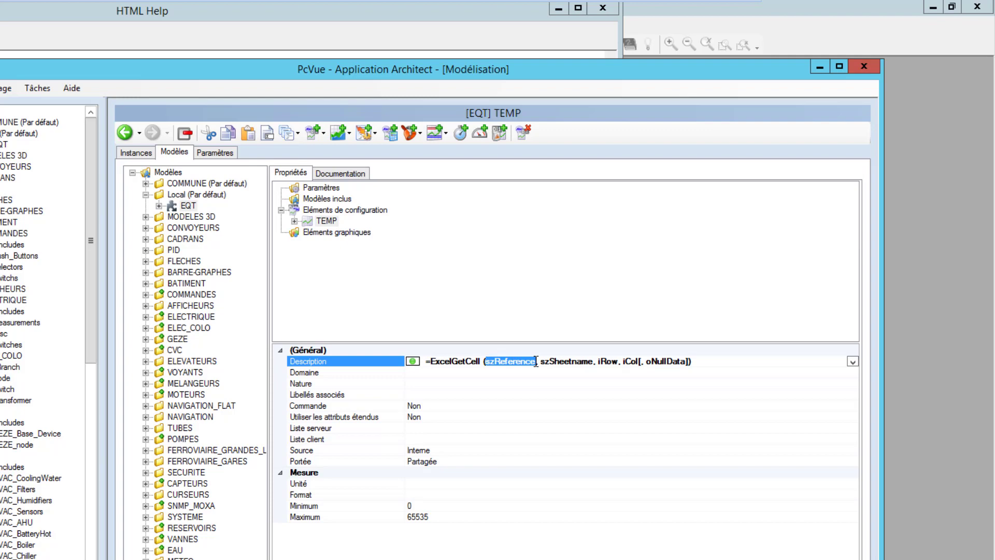
{"action": "type", "text": "\"MonFi"}
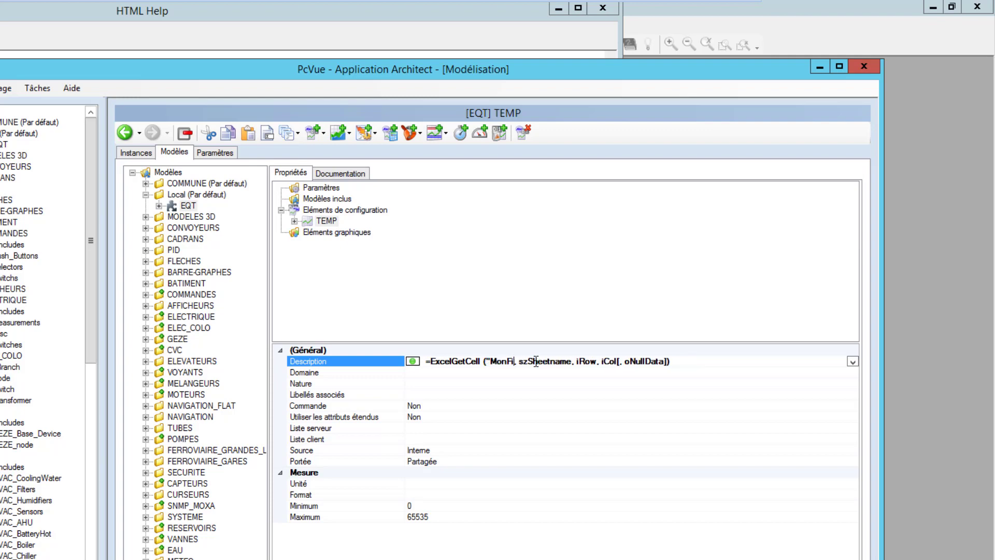
{"action": "type", "text": "chierExcel"}
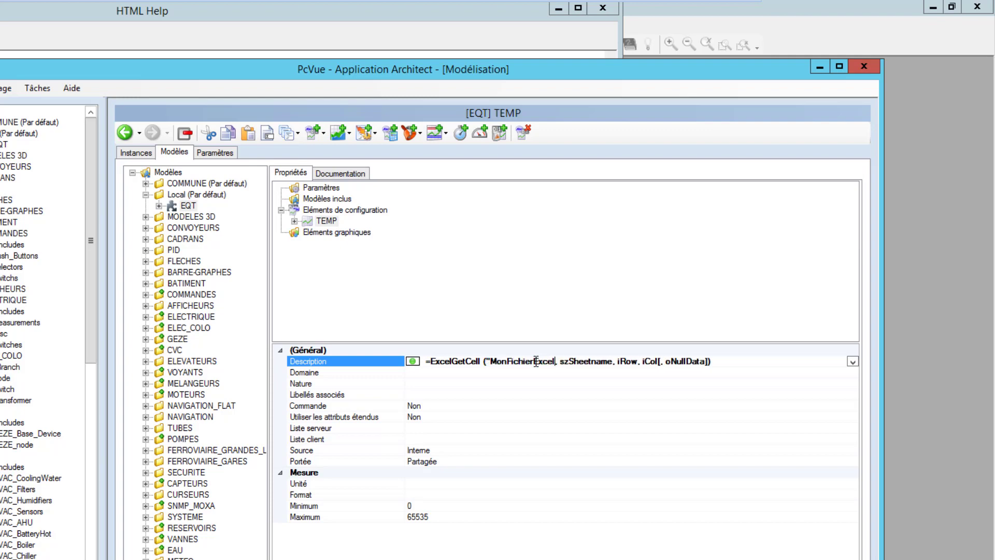
{"action": "type", "text": "\","}
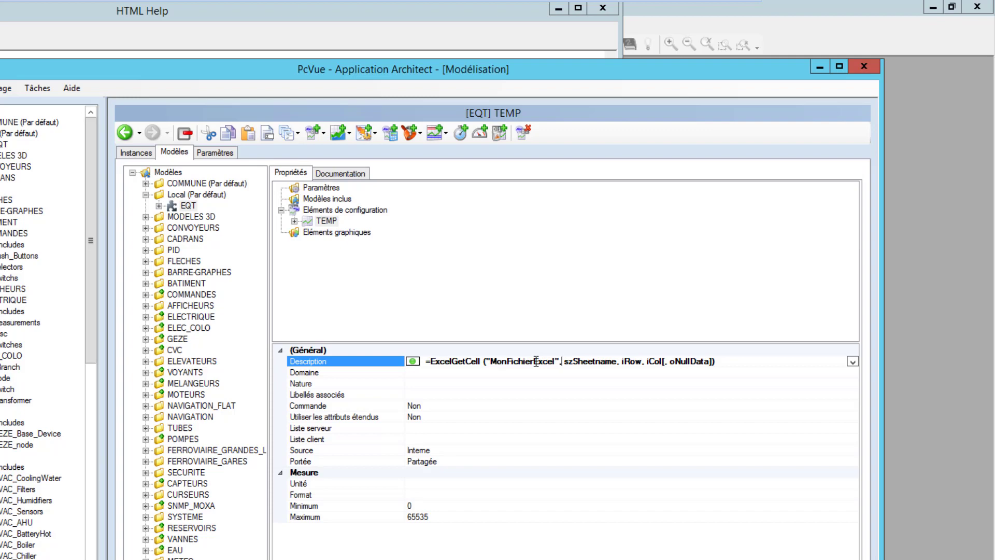
{"action": "type", "text": "\""}
{"action": "key", "text": "shift+Right"}
{"action": "key", "text": "shift+Right"}
{"action": "key", "text": "shift+Right"}
{"action": "key", "text": "shift+Right"}
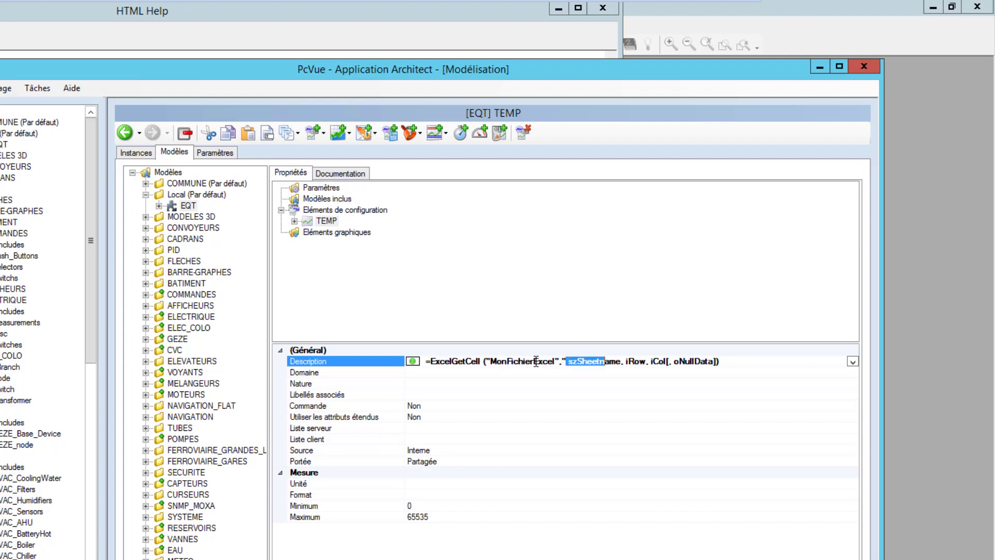
{"action": "key", "text": "shift+Right"}
{"action": "key", "text": "shift+Right"}
{"action": "key", "text": "shift+Right"}
{"action": "key", "text": "shift+Right"}
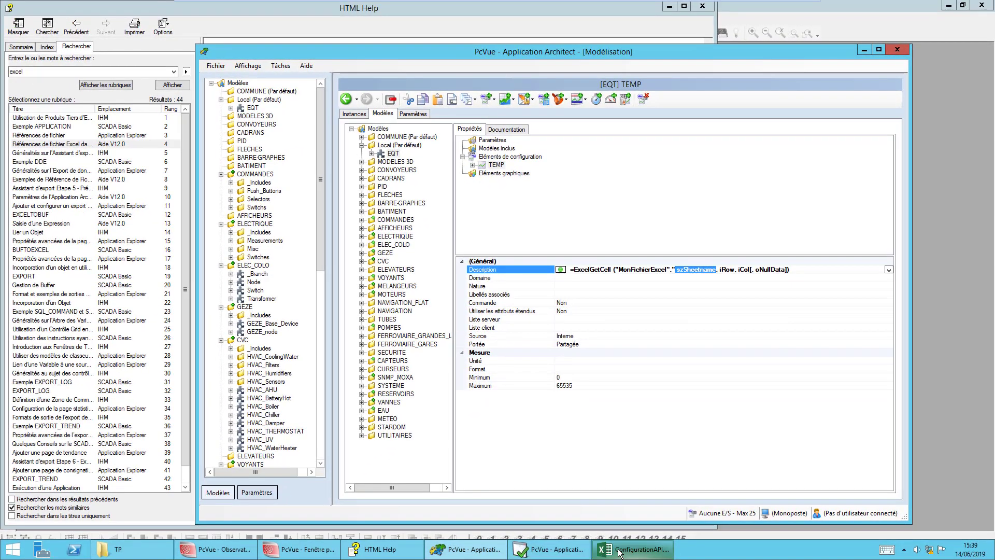
{"action": "left_click", "coordinate": [598, 550]}
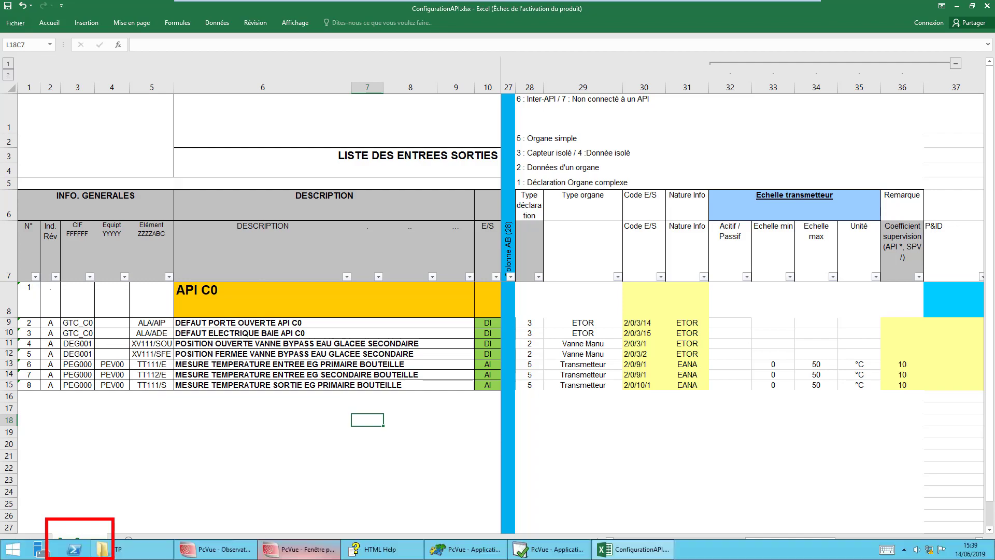
{"action": "left_click", "coordinate": [429, 550]}
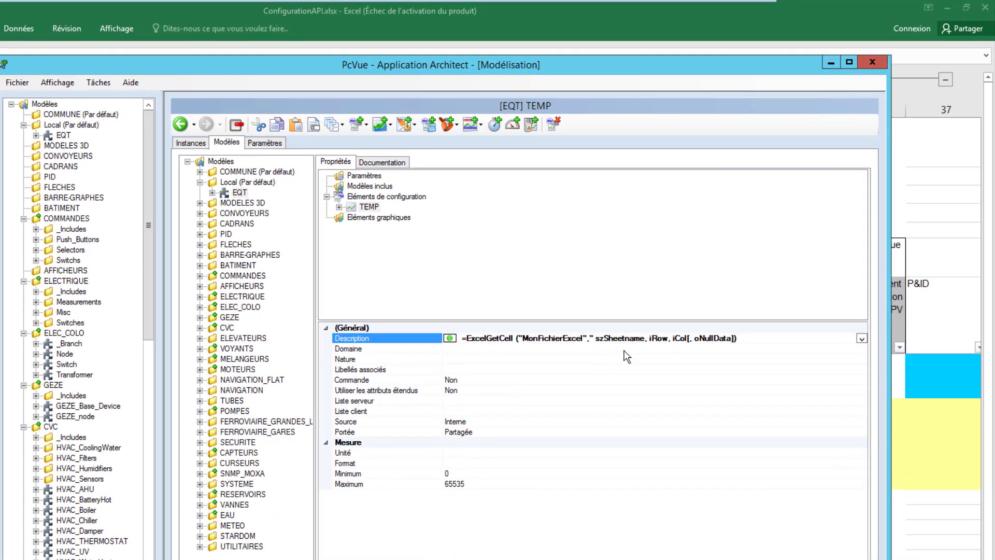
{"action": "left_click_drag", "start_coordinate": [595, 339], "coordinate": [645, 340]}
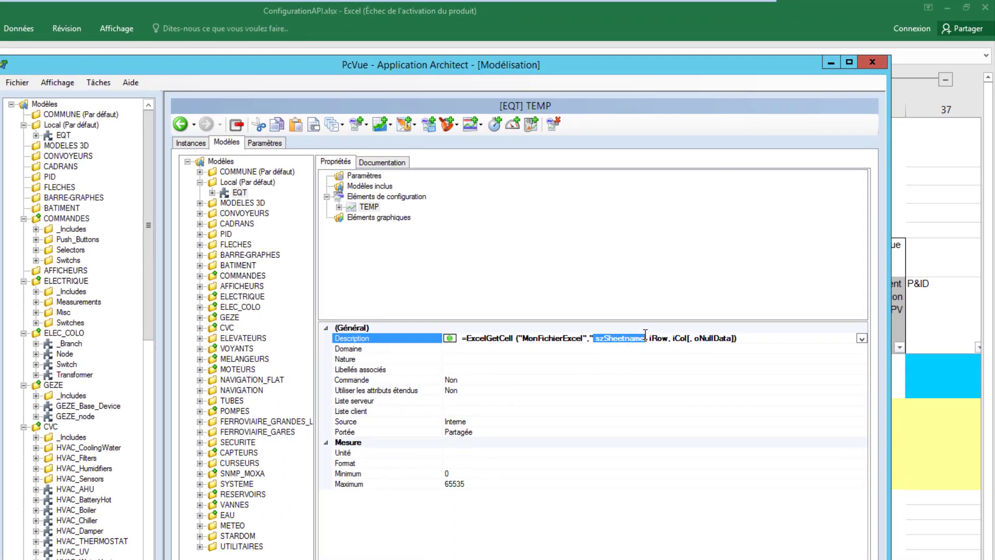
{"action": "type", "text": "Ba"}
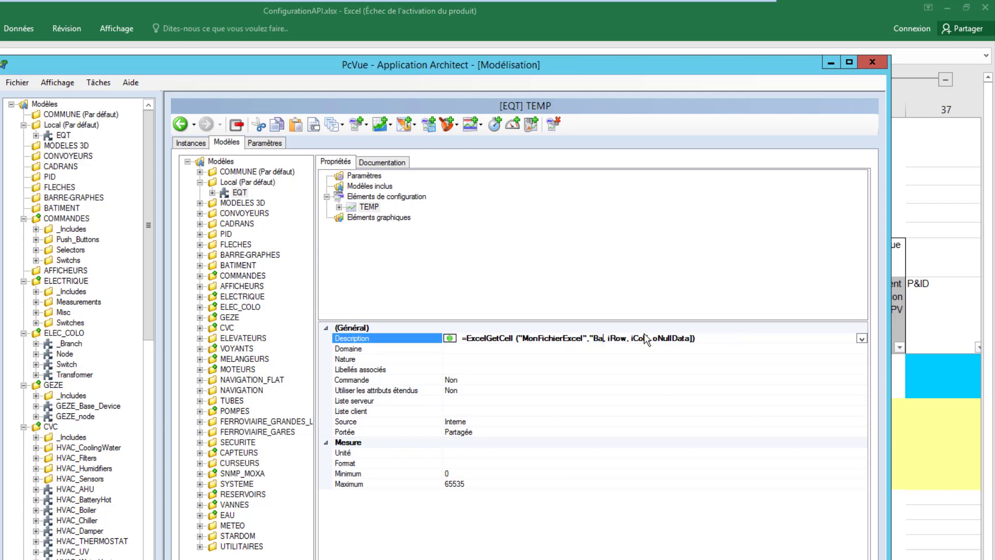
{"action": "type", "text": "se Organe"}
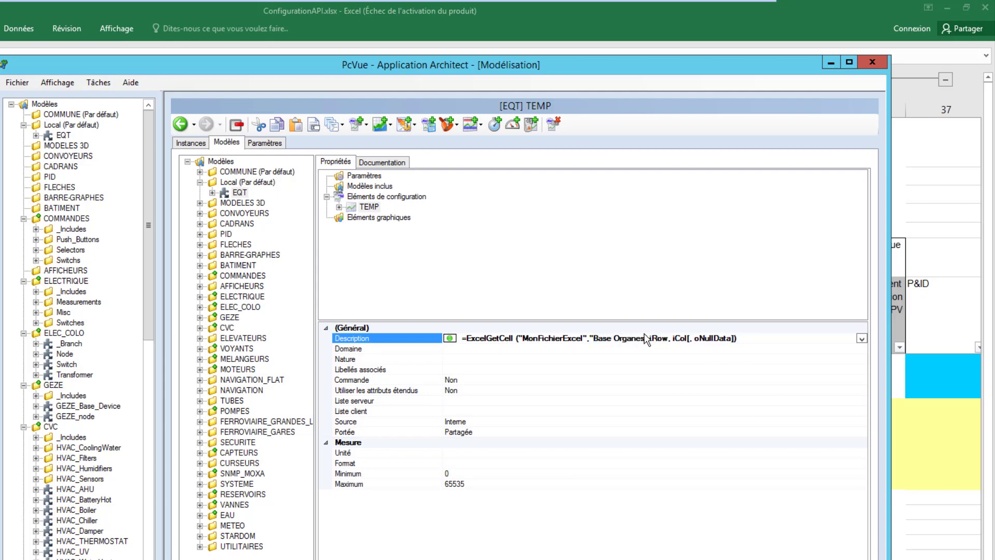
{"action": "type", "text": "s\""}
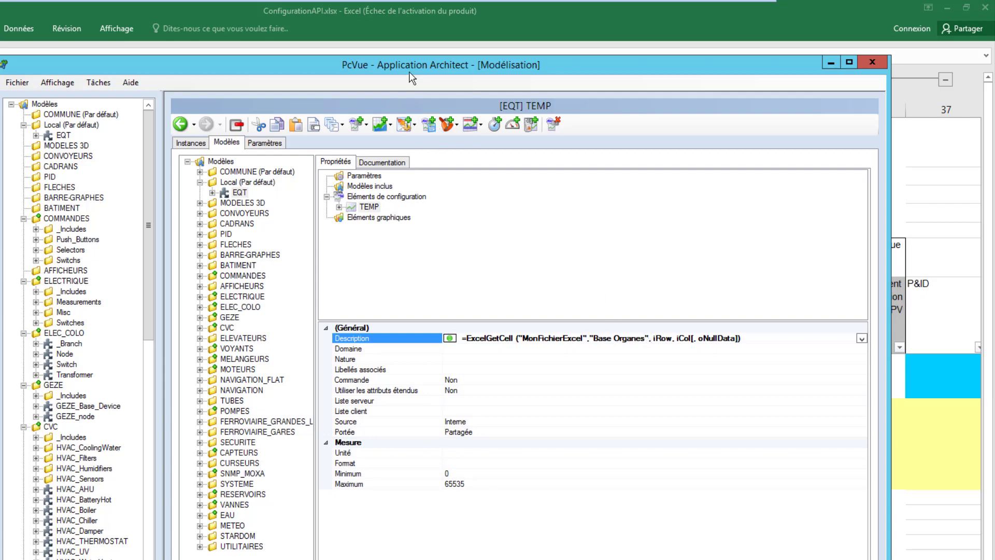
Set row 13 and column 6, remove oNullData, and confirm the formula
{"action": "left_click_drag", "start_coordinate": [411, 74], "coordinate": [525, 86]}
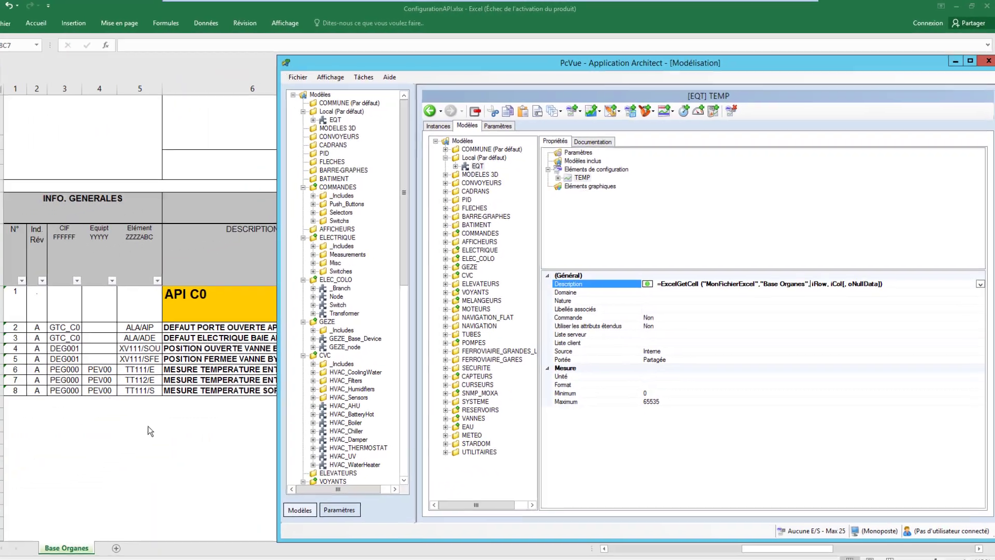
{"action": "left_click", "coordinate": [8, 363]}
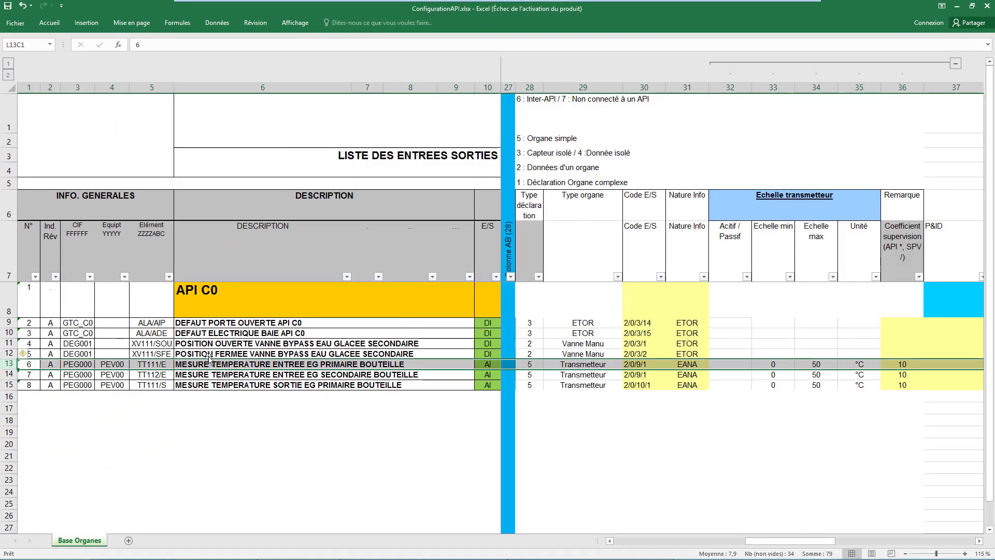
{"action": "left_click", "coordinate": [242, 89]}
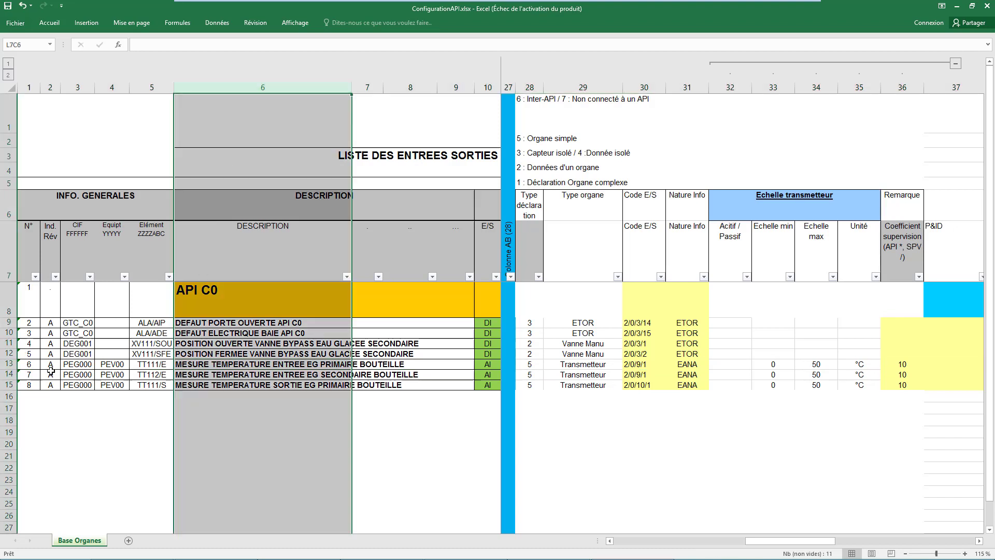
{"action": "left_click", "coordinate": [612, 550]}
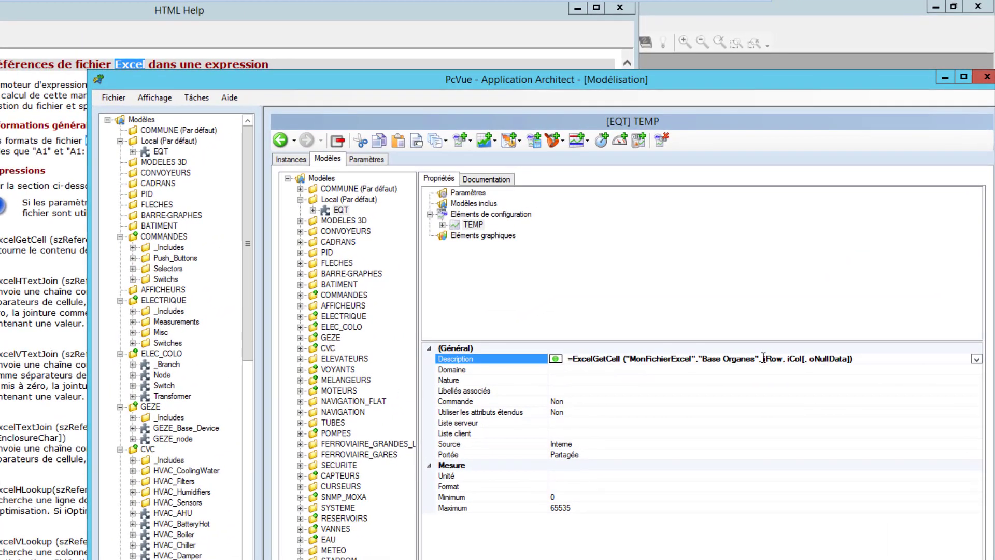
{"action": "left_click_drag", "start_coordinate": [780, 334], "coordinate": [797, 334]}
{"action": "type", "text": "13,"}
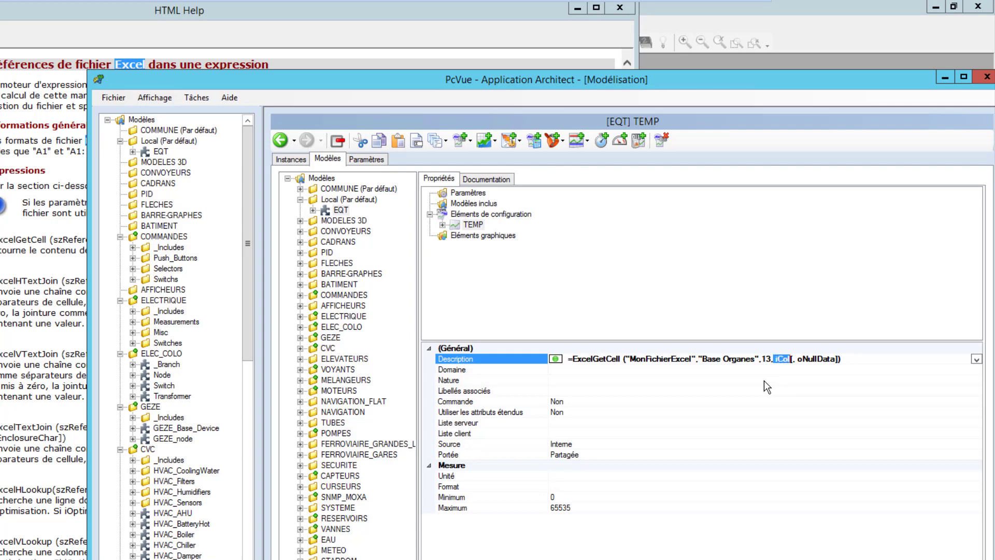
{"action": "type", "text": "6"}
{"action": "key", "text": "shift+Right"}
{"action": "key", "text": "shift+Right"}
{"action": "key", "text": "shift+Right"}
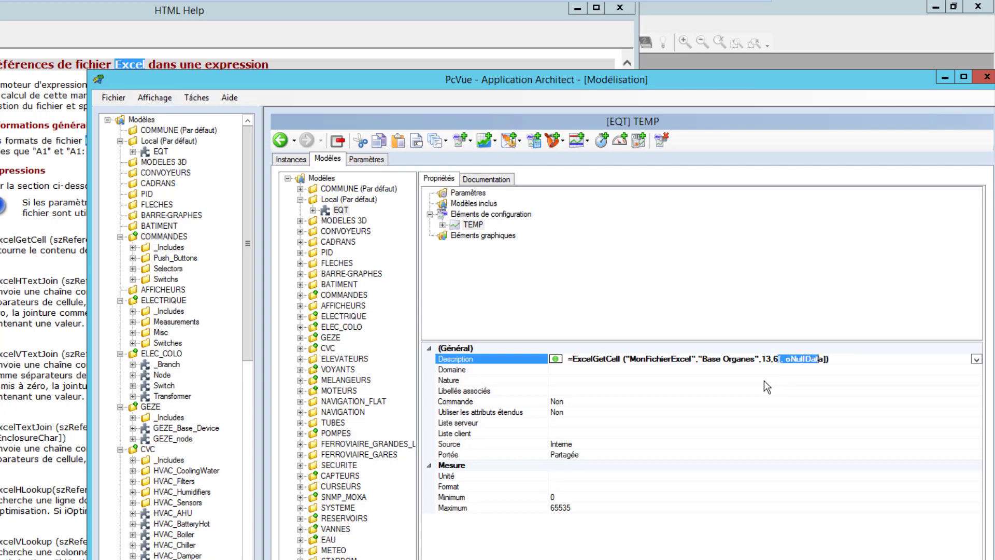
{"action": "key", "text": "shift+Right"}
{"action": "key", "text": "shift+Right"}
{"action": "key", "text": "Delete"}
{"action": "left_click", "coordinate": [650, 400]}
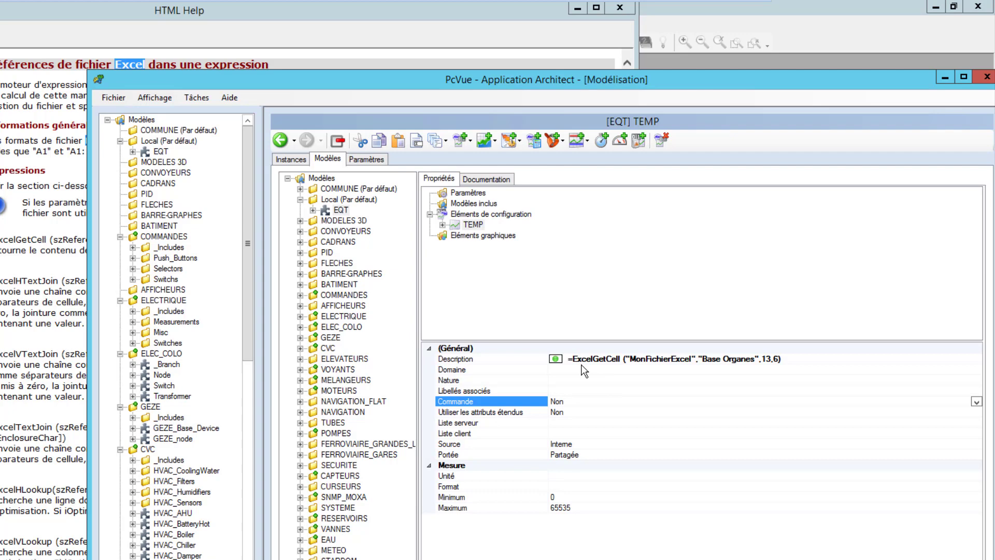
Add EQT instance EQT01 under Excel_Tuto and expand its Expressions list
{"action": "left_click", "coordinate": [292, 159]}
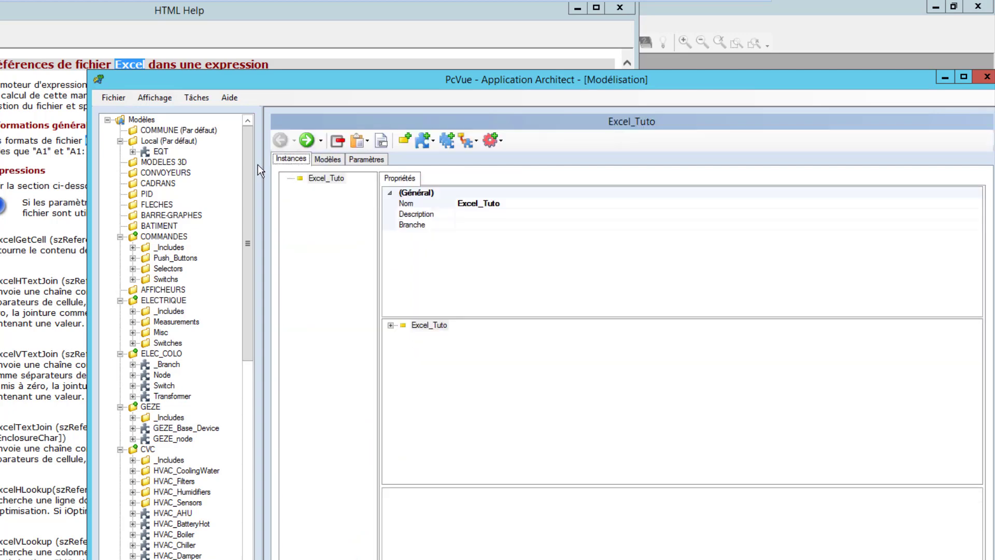
{"action": "left_click", "coordinate": [160, 154]}
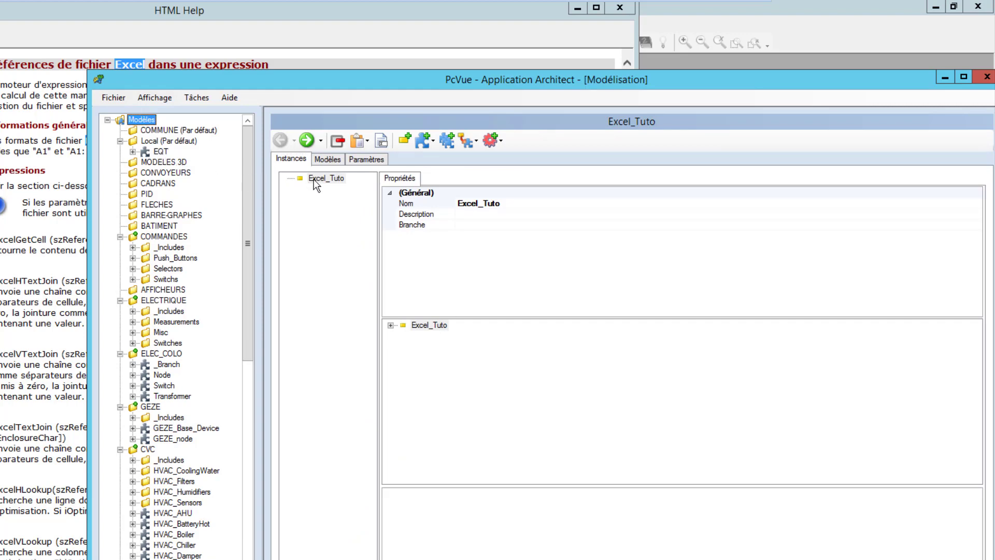
{"action": "left_click_drag", "start_coordinate": [313, 179], "coordinate": [315, 178]}
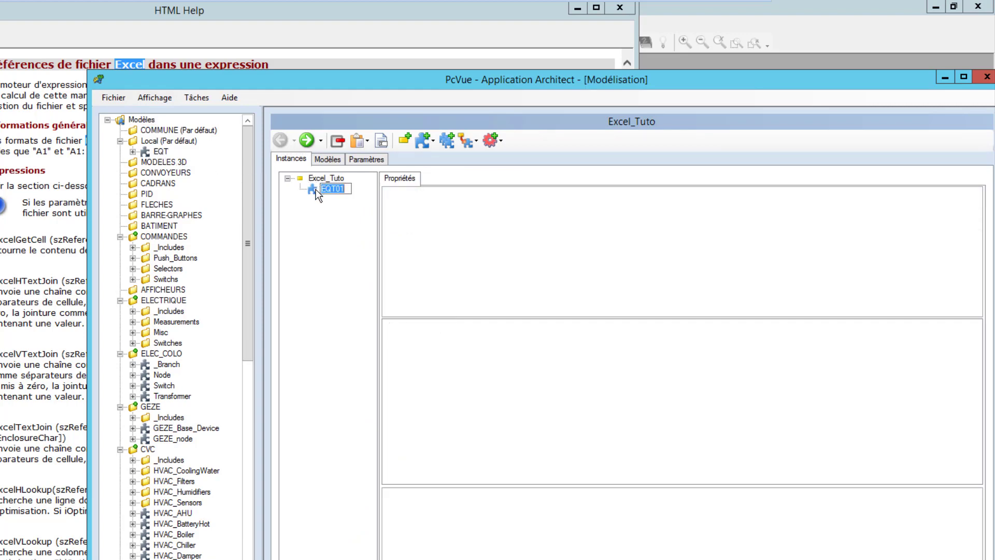
{"action": "key", "text": "Return"}
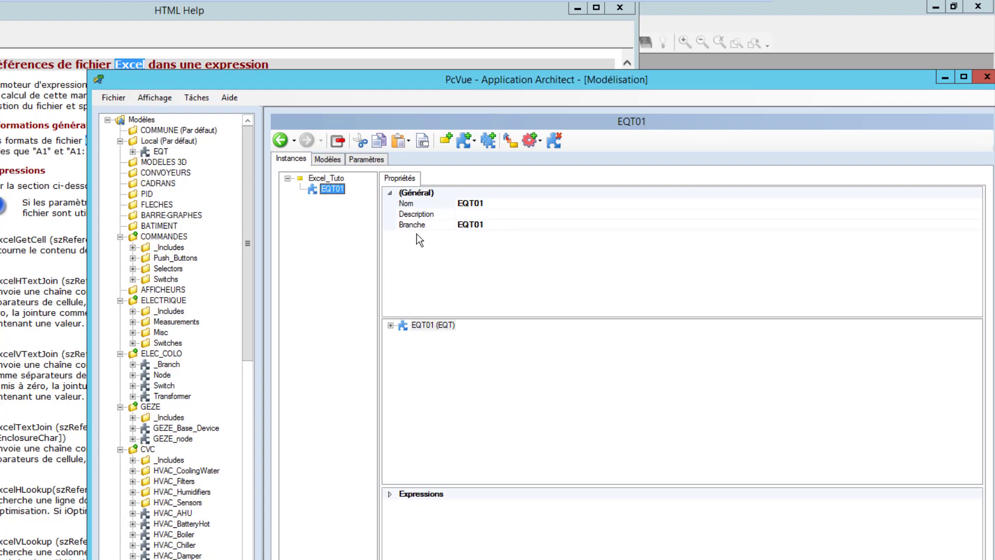
{"action": "left_click", "coordinate": [391, 325]}
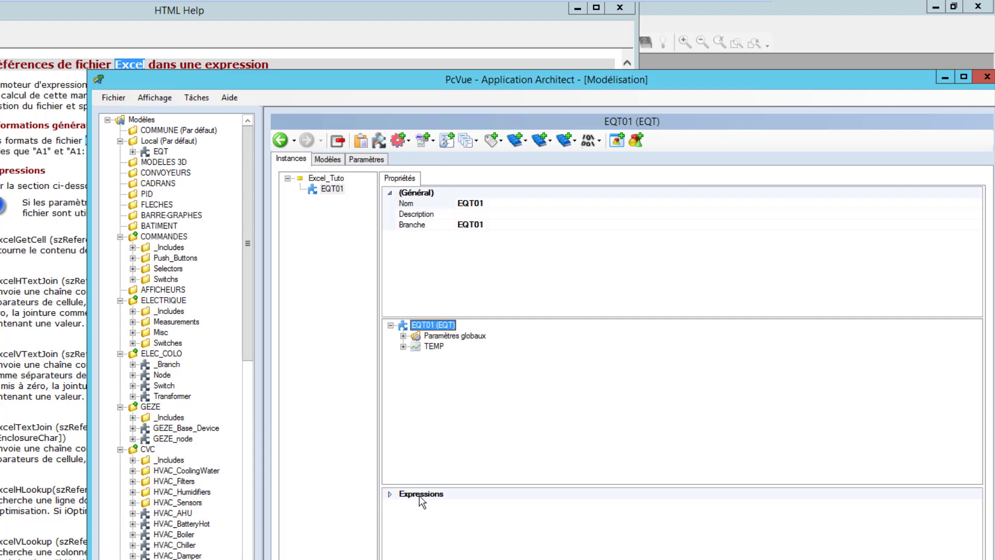
{"action": "left_click", "coordinate": [390, 494]}
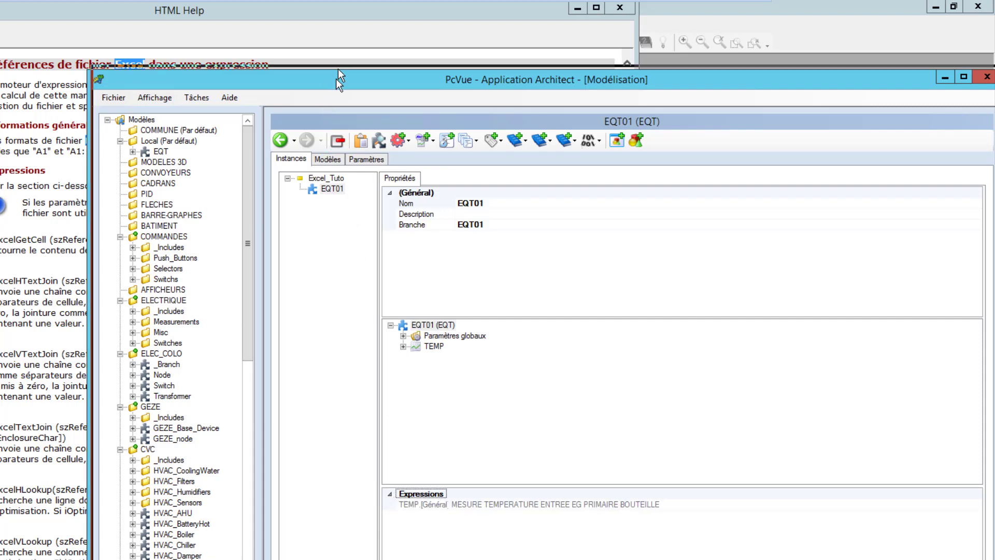
{"action": "left_click_drag", "start_coordinate": [331, 83], "coordinate": [342, 57]}
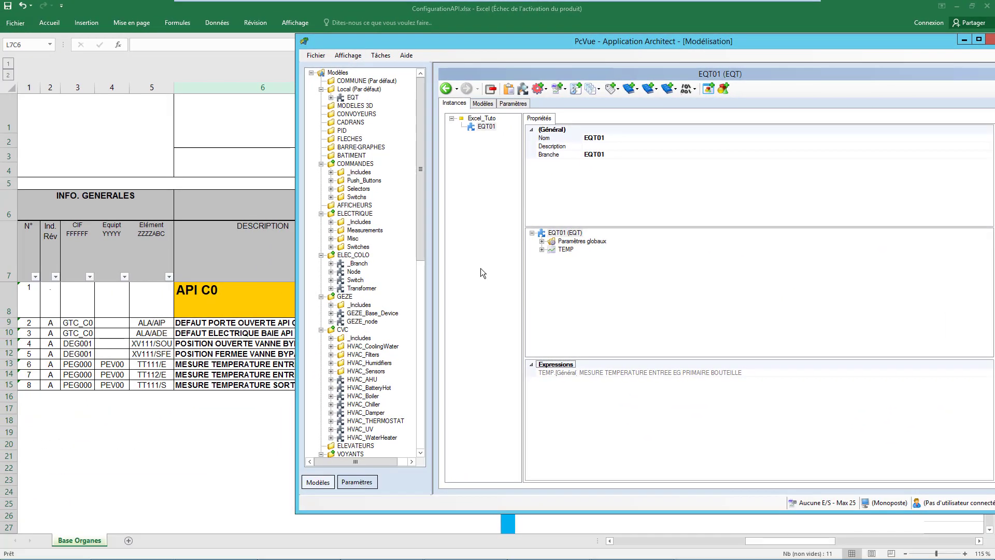
Run Tâches > Générer, choose Continuer in the generation options, and close the report
{"action": "left_click_drag", "start_coordinate": [382, 45], "coordinate": [507, 50]}
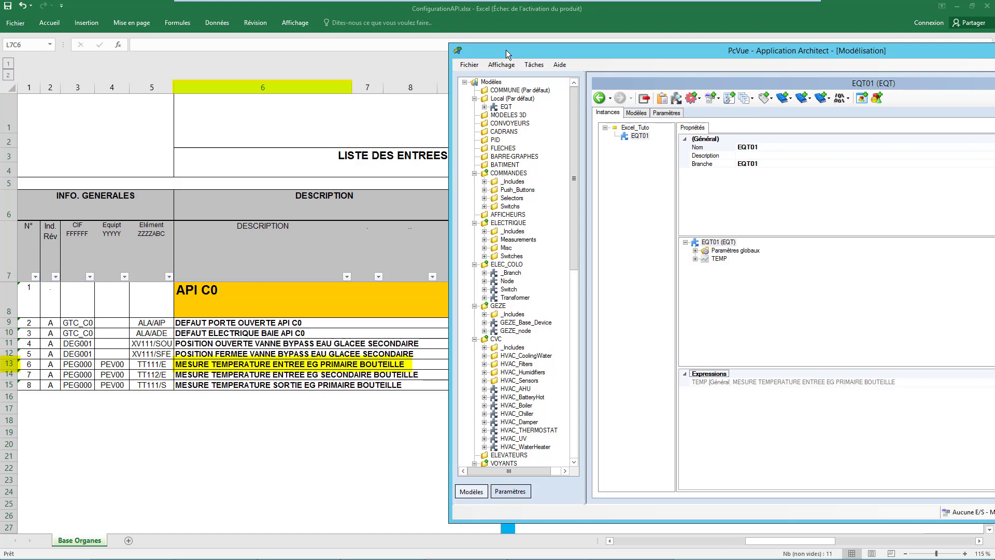
{"action": "left_click_drag", "start_coordinate": [507, 50], "coordinate": [388, 34]}
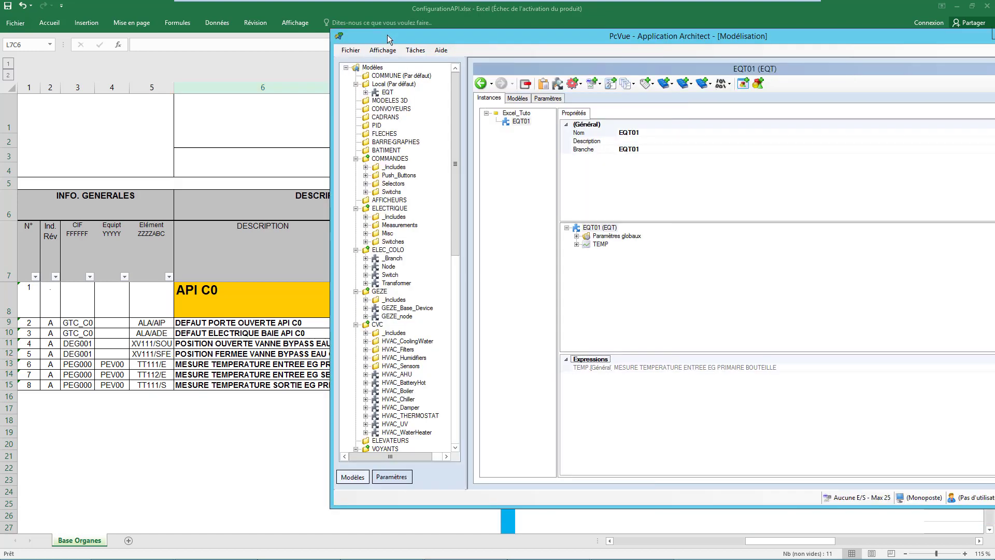
{"action": "left_click", "coordinate": [415, 50]}
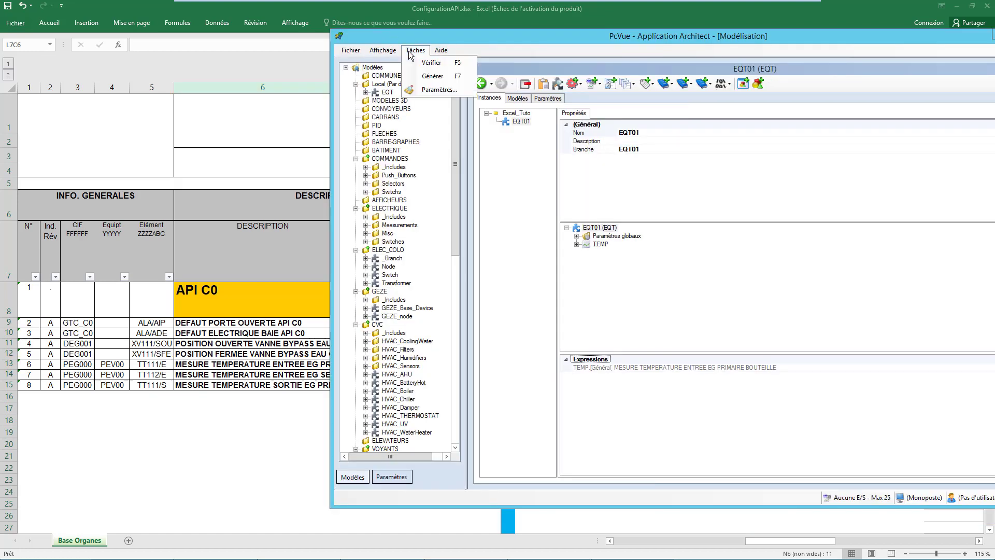
{"action": "left_click", "coordinate": [421, 79]}
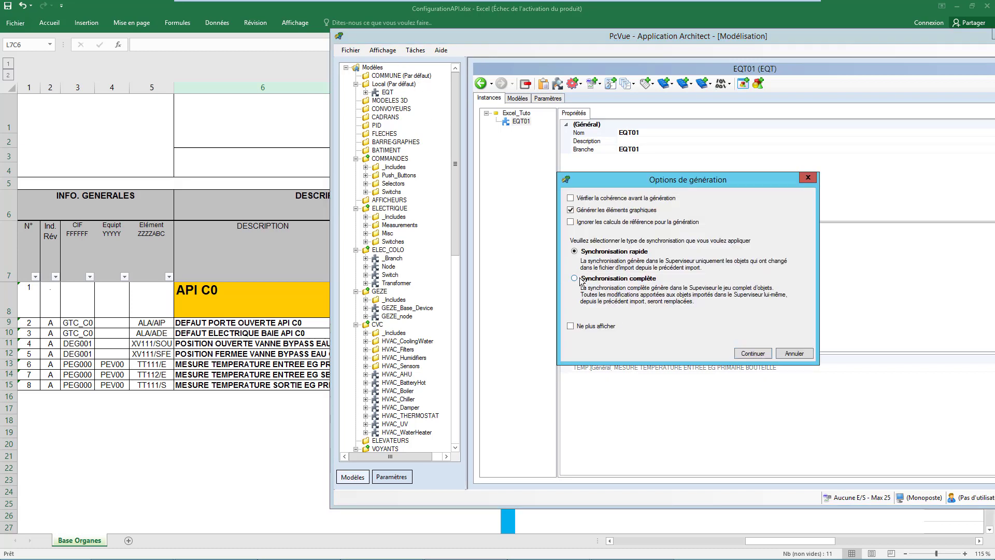
{"action": "left_click", "coordinate": [739, 354]}
{"action": "left_click", "coordinate": [701, 307]}
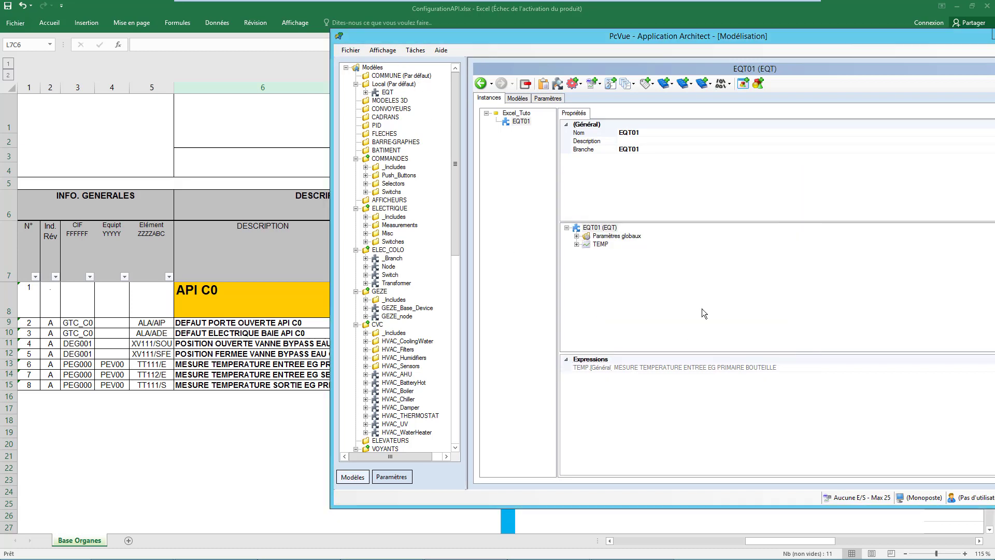
{"action": "left_click", "coordinate": [536, 282]}
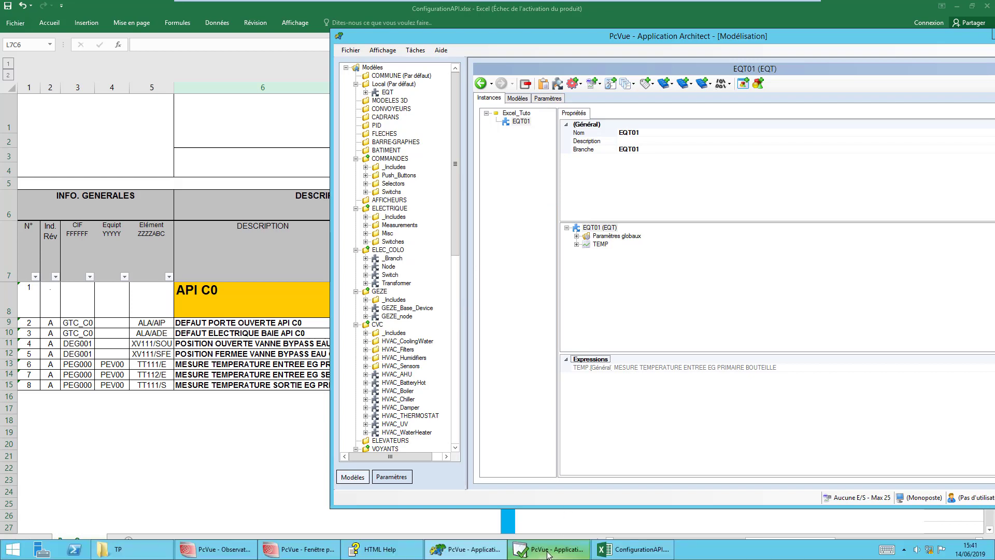
Open EQT01 in Variables > Arbre des variables and widen Description to read TEMP's full text
{"action": "mouse_move", "coordinate": [469, 550]}
{"action": "left_click", "coordinate": [451, 495]}
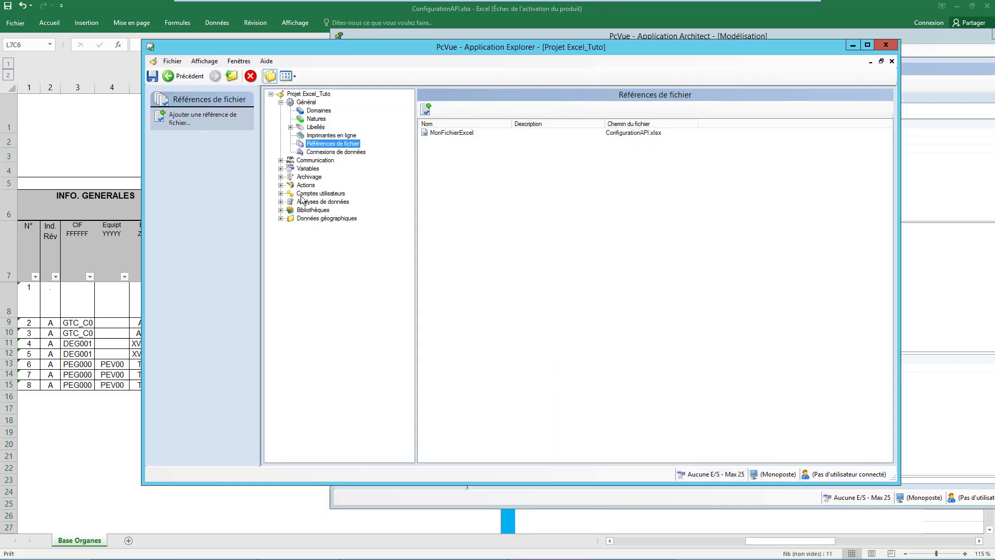
{"action": "left_click", "coordinate": [282, 169]}
{"action": "left_click", "coordinate": [300, 177]}
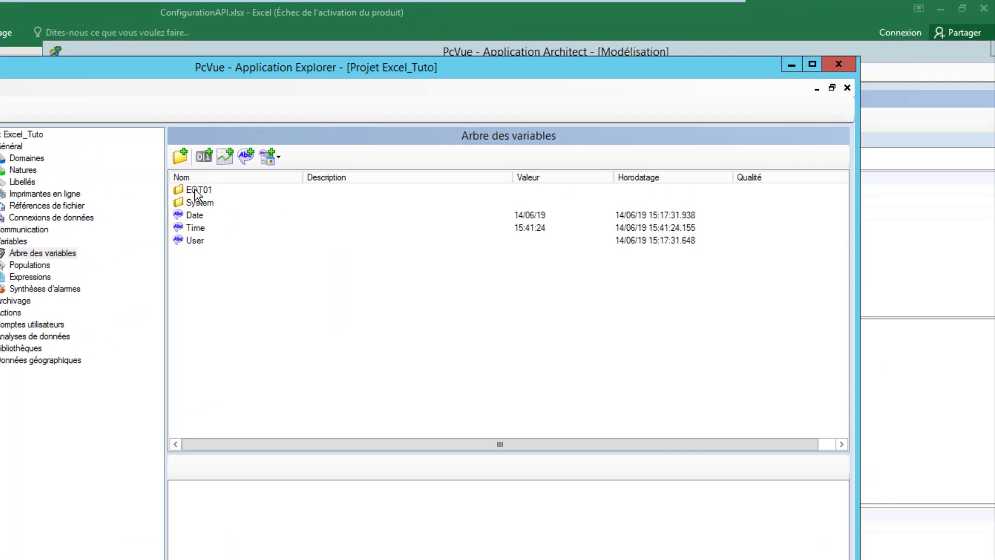
{"action": "double_click", "coordinate": [316, 162]}
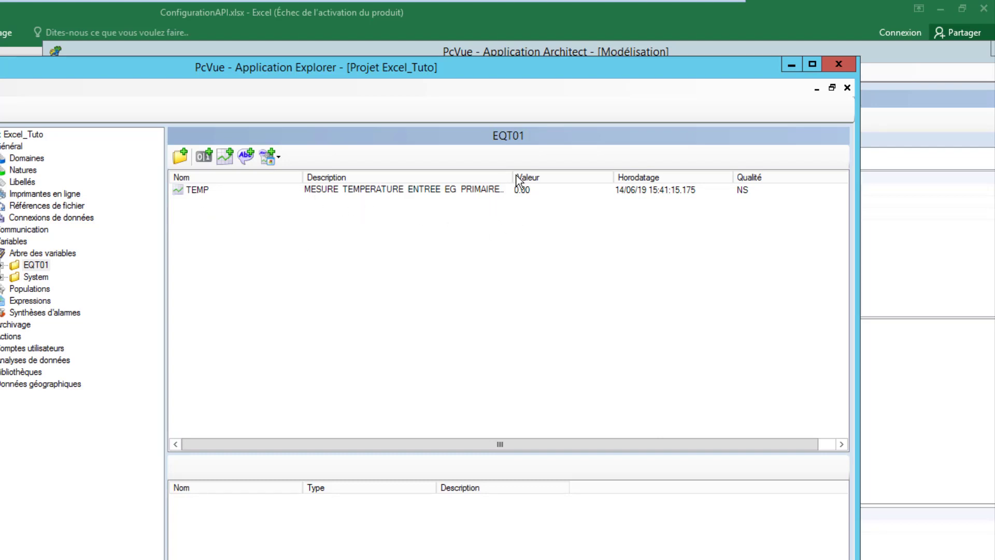
{"action": "left_click_drag", "start_coordinate": [513, 177], "coordinate": [585, 177]}
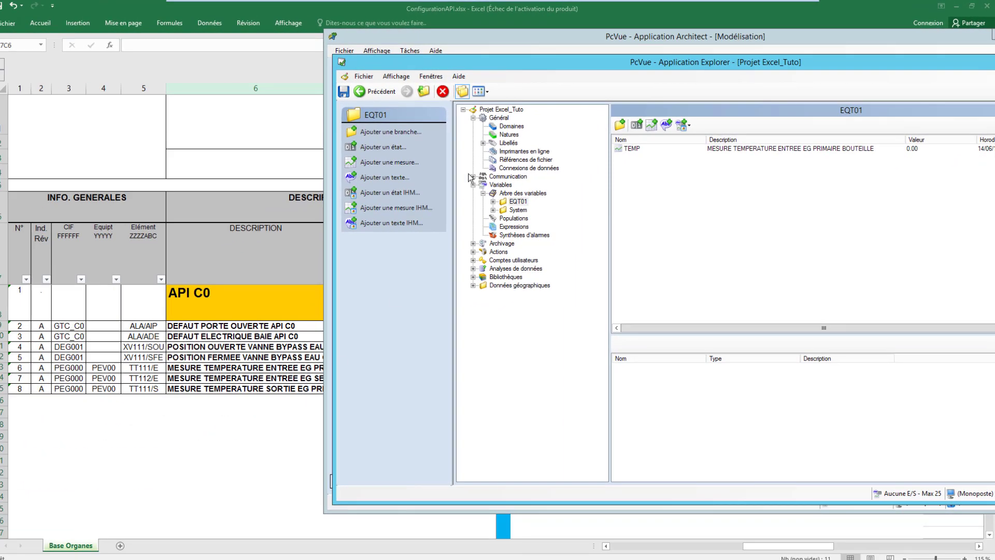
{"action": "left_click_drag", "start_coordinate": [449, 63], "coordinate": [400, 74]}
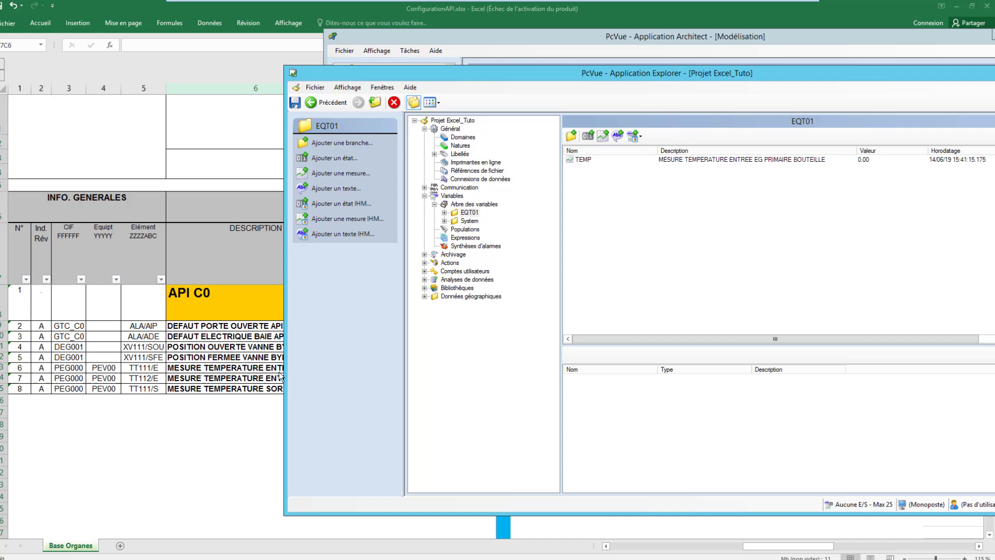
Delete the EQT01 instance, confirming with Oui, then switch to the Modèles tab
{"action": "left_click", "coordinate": [441, 36]}
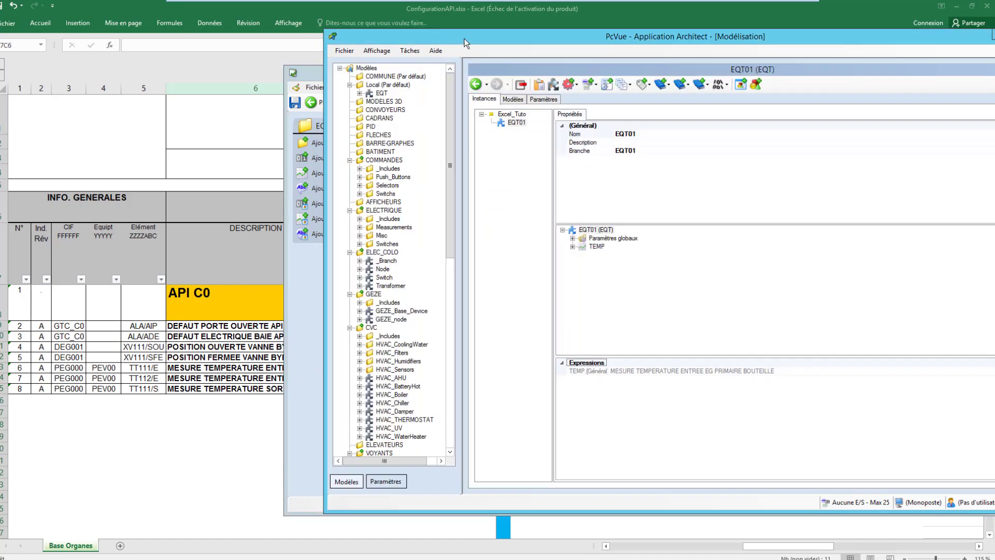
{"action": "left_click_drag", "start_coordinate": [464, 39], "coordinate": [413, 39]}
{"action": "left_click", "coordinate": [459, 124]}
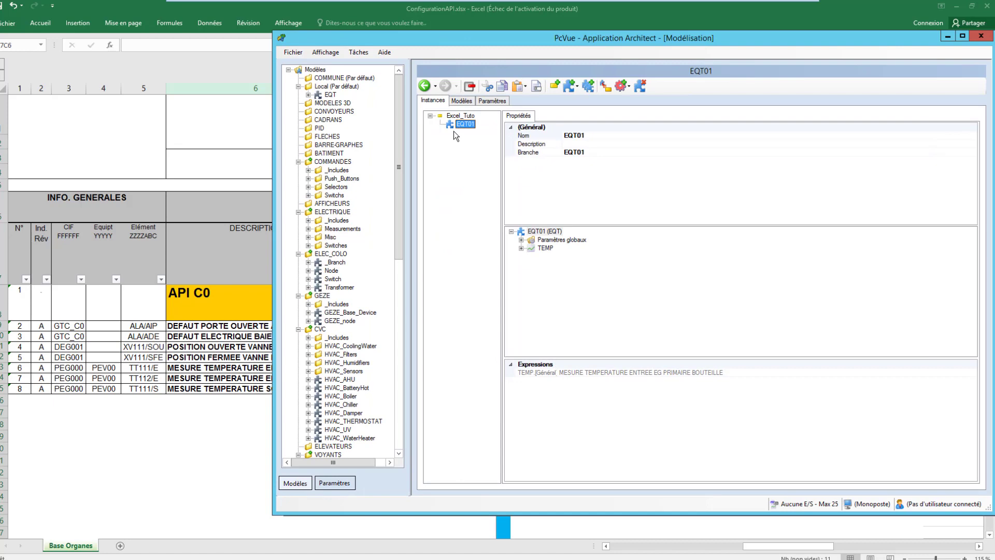
{"action": "key", "text": "Delete"}
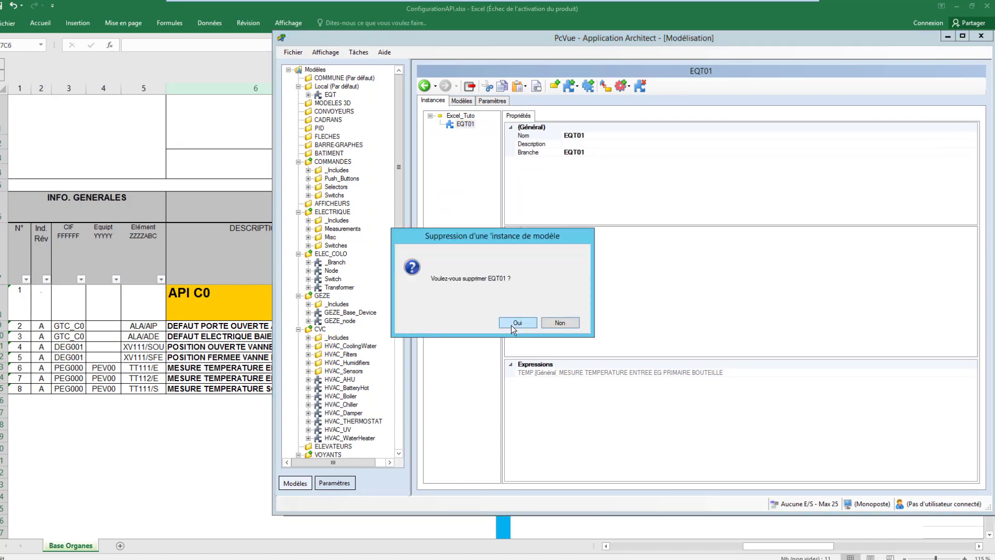
{"action": "left_click", "coordinate": [511, 324]}
{"action": "left_click", "coordinate": [462, 102]}
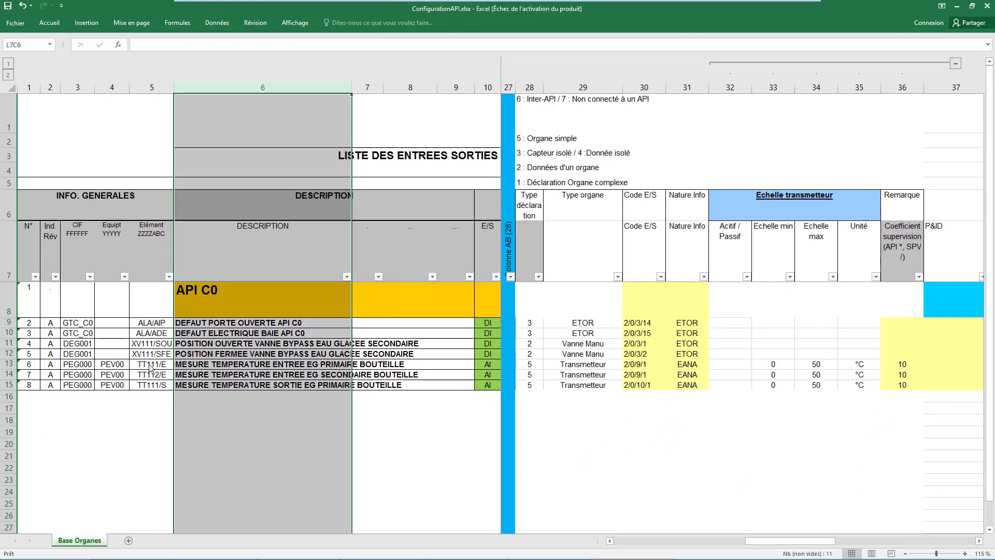
Check TT111/E in cell L13C5 and its description in L13C6, then return to the help topic
{"action": "left_click", "coordinate": [151, 366]}
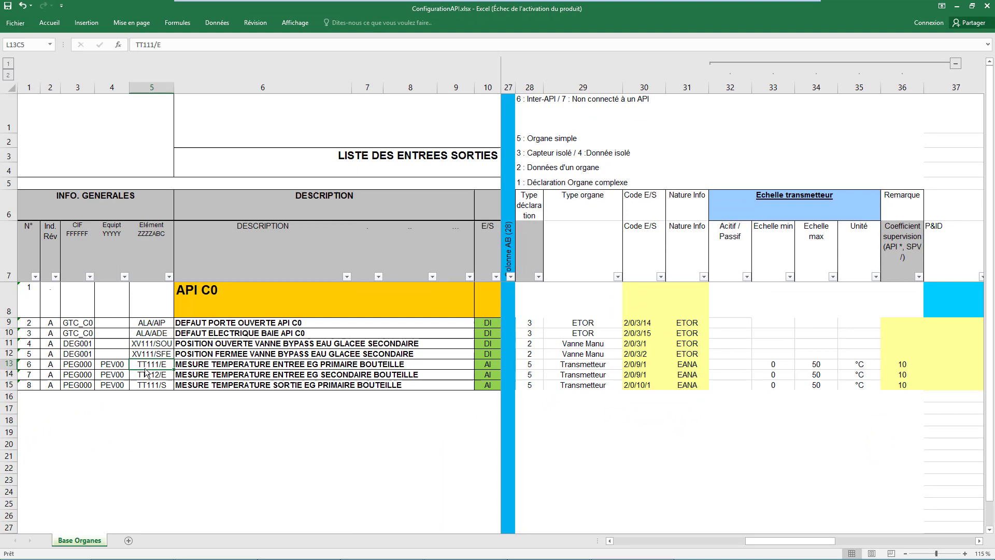
{"action": "left_click", "coordinate": [190, 369]}
{"action": "left_click", "coordinate": [159, 368]}
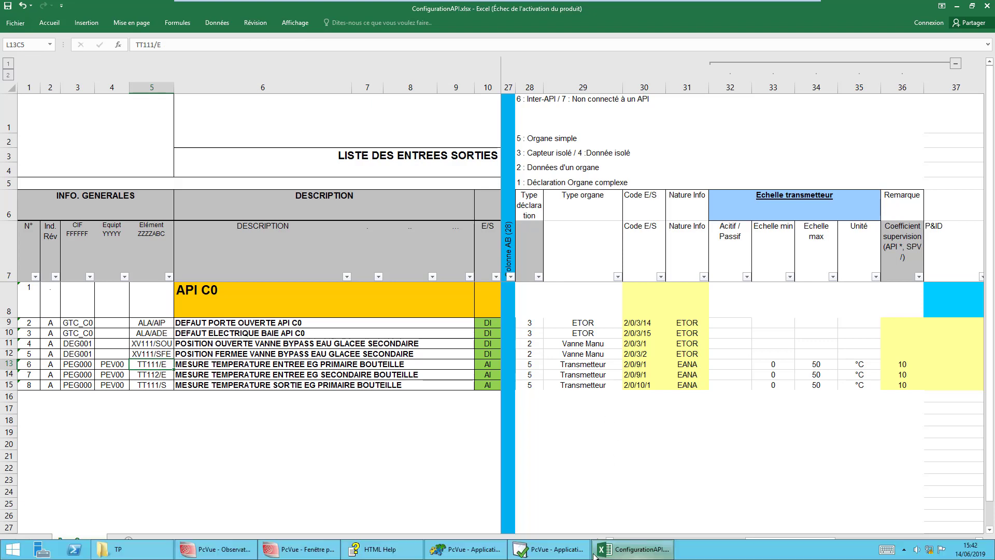
{"action": "left_click", "coordinate": [381, 549]}
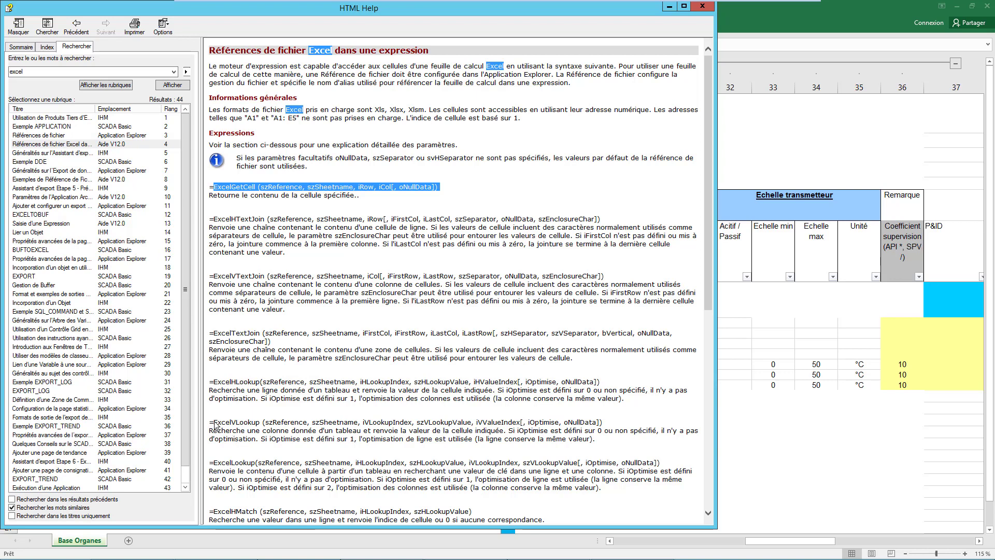
Copy the ExcelVLookup syntax from help and paste it over TEMP's ExcelGetCell description formula
{"action": "left_click_drag", "start_coordinate": [214, 422], "coordinate": [601, 418]}
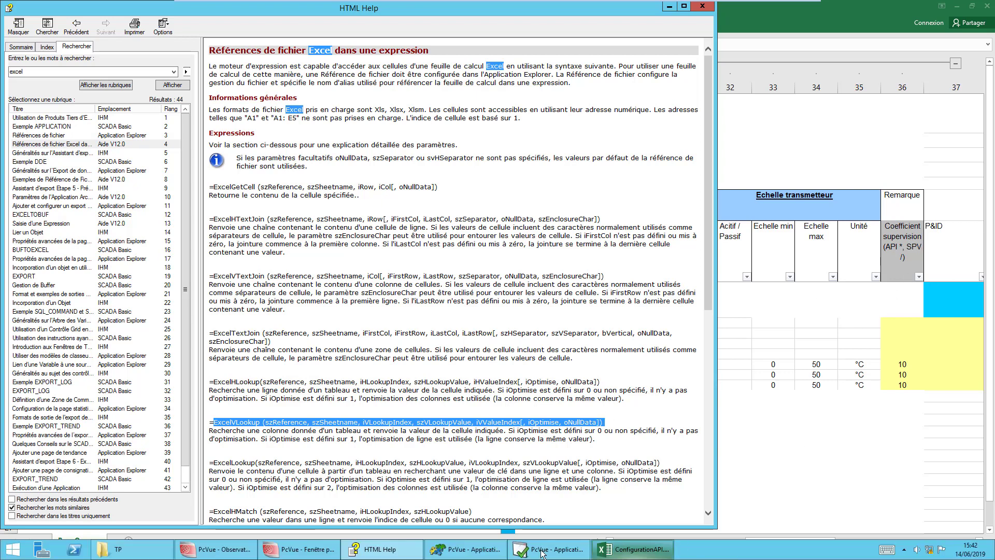
{"action": "left_click", "coordinate": [467, 550]}
{"action": "left_click", "coordinate": [659, 258]}
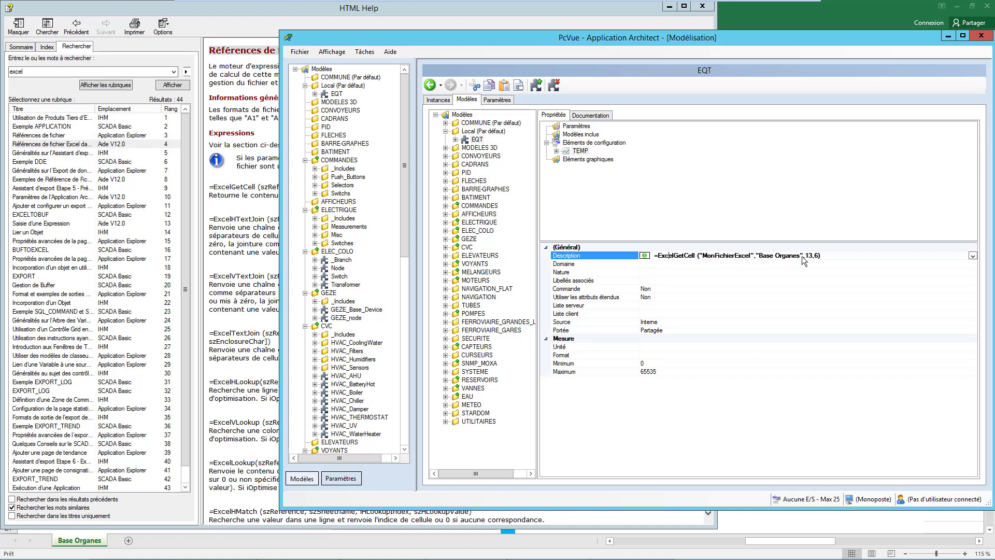
{"action": "left_click", "coordinate": [661, 255]}
{"action": "left_click_drag", "start_coordinate": [659, 254], "coordinate": [823, 256]}
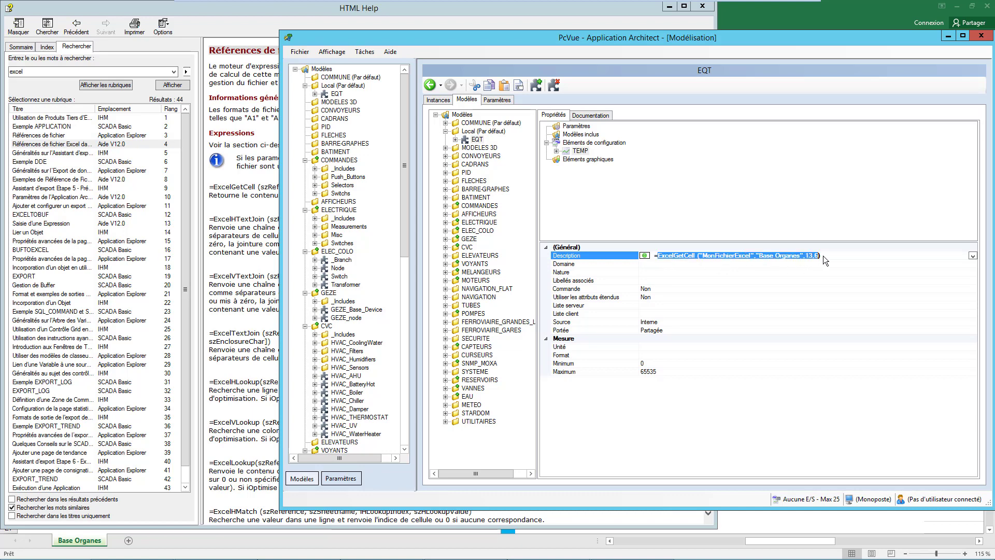
{"action": "key", "text": "ctrl+v"}
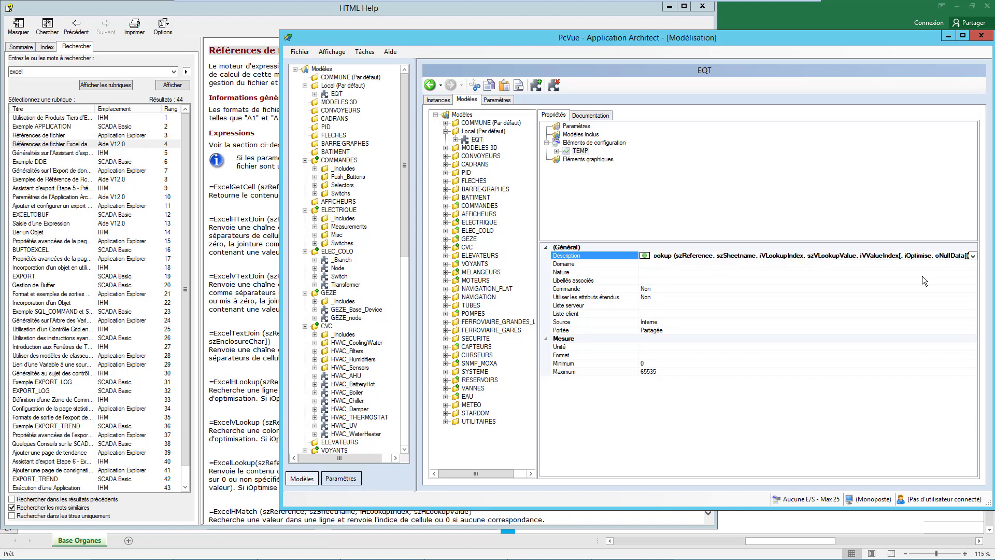
{"action": "left_click", "coordinate": [674, 258]}
{"action": "type", "text": "\"MonFi"}
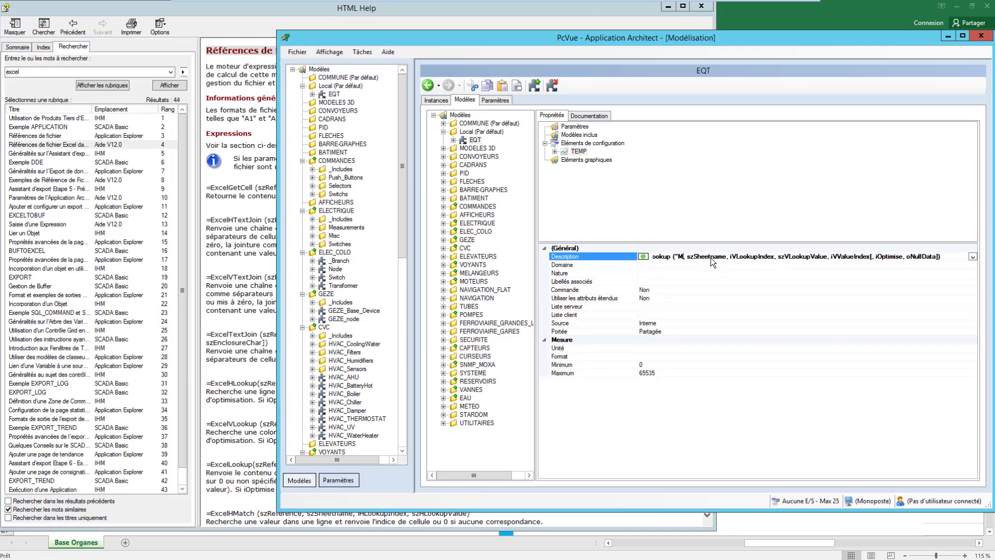
{"action": "type", "text": "chierE"}
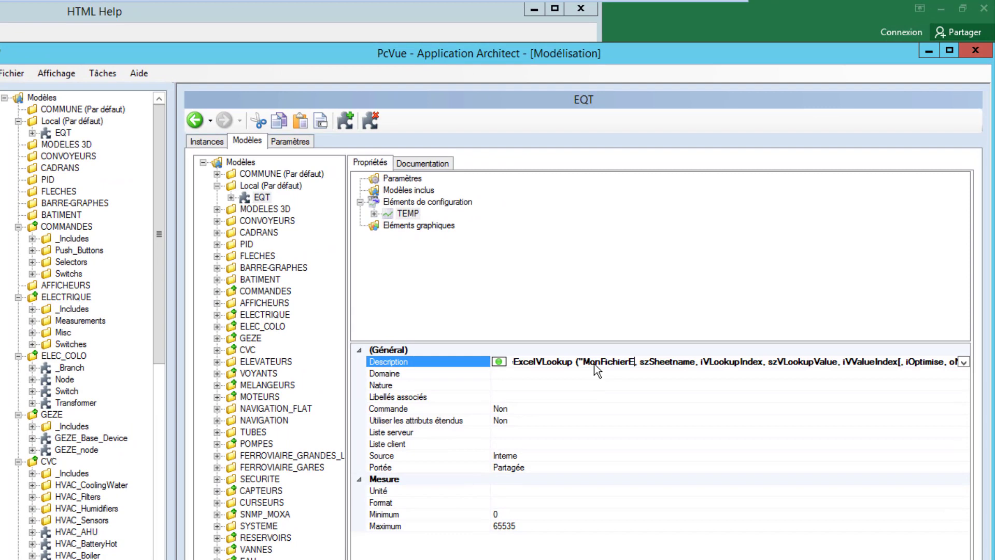
{"action": "type", "text": "xcel\""}
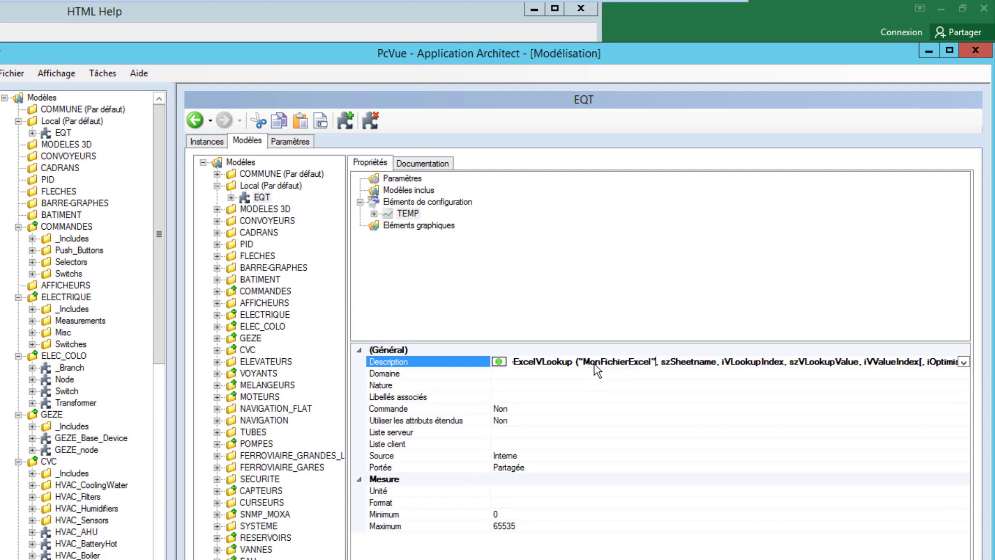
Replace szSheetname with 'Base Organes' in the Description formula and highlight iVLookupIndex
{"action": "key", "text": "Right"}
{"action": "key", "text": "Right"}
{"action": "key", "text": "shift+Right"}
{"action": "key", "text": "shift+Right"}
{"action": "key", "text": "shift+Right"}
{"action": "key", "text": "shift+Right"}
{"action": "key", "text": "shift+Right"}
{"action": "type", "text": "\""}
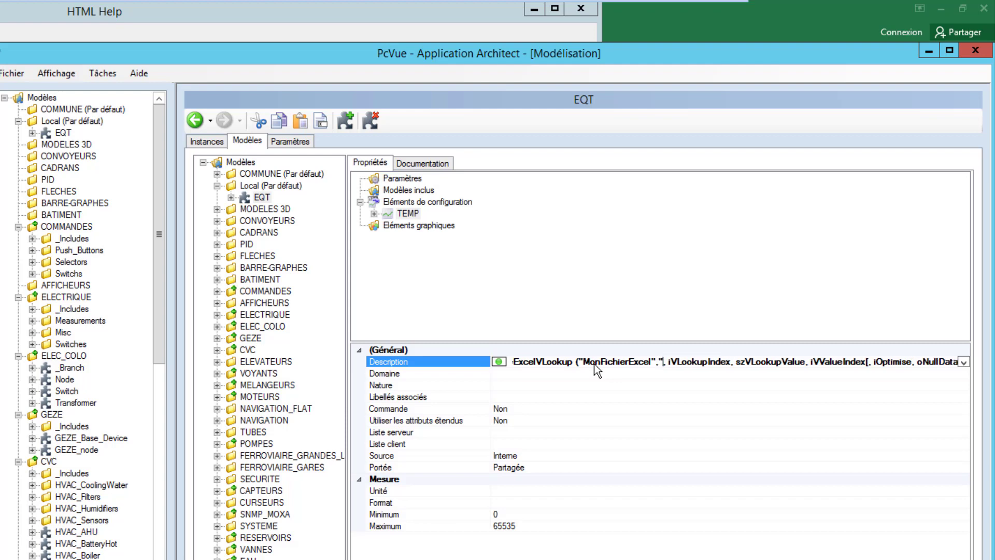
{"action": "type", "text": "Base O"}
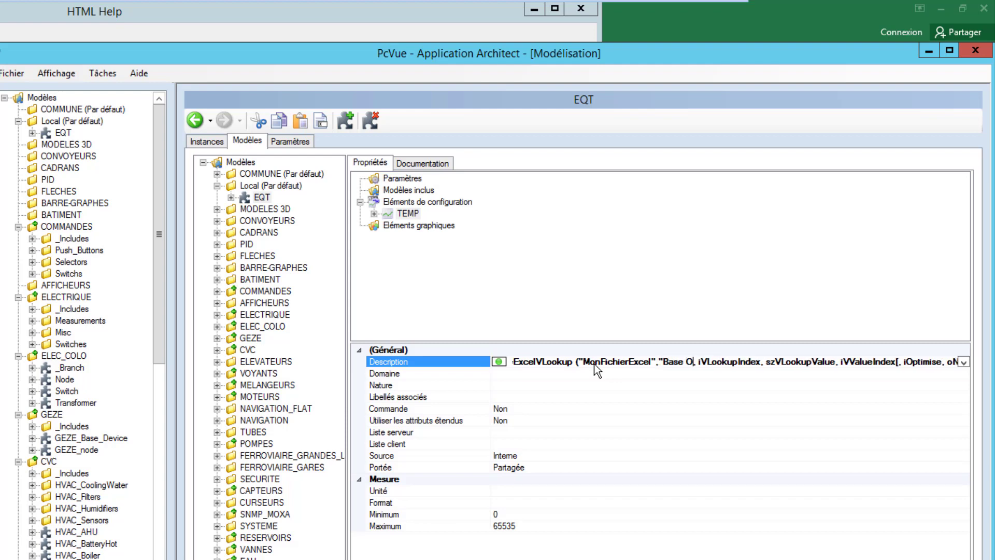
{"action": "type", "text": "rganes\""}
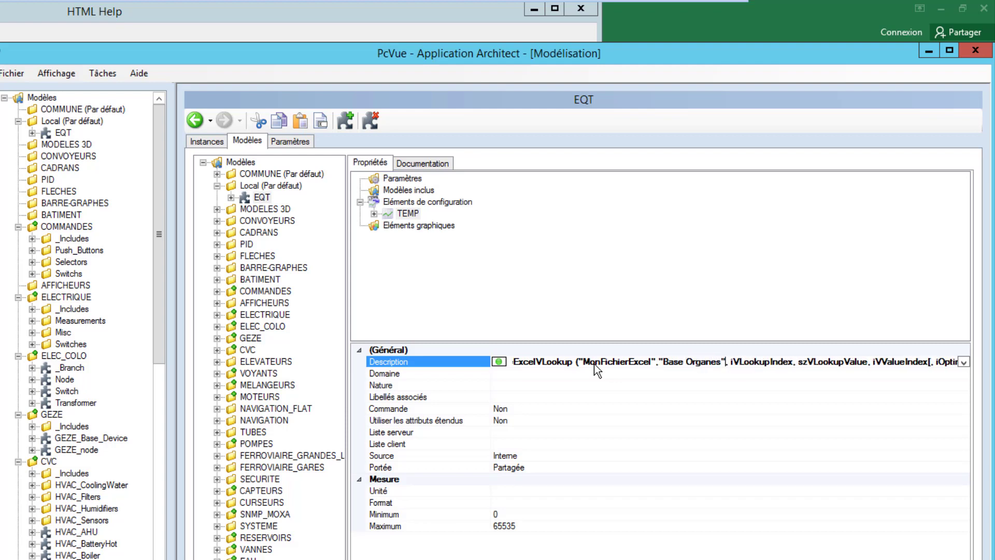
{"action": "key", "text": "shift+Right"}
{"action": "key", "text": "shift+Right"}
{"action": "key", "text": "shift+Right"}
{"action": "key", "text": "shift+Right"}
{"action": "key", "text": "shift+Right"}
{"action": "key", "text": "shift+Right"}
{"action": "key", "text": "shift+Right"}
{"action": "key", "text": "shift+Right"}
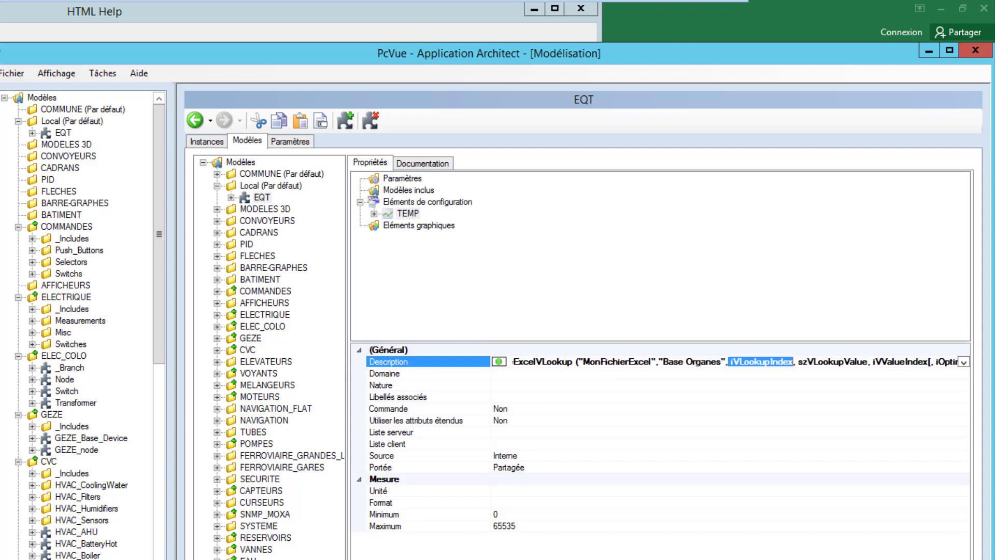
{"action": "key", "text": "alt+Tab"}
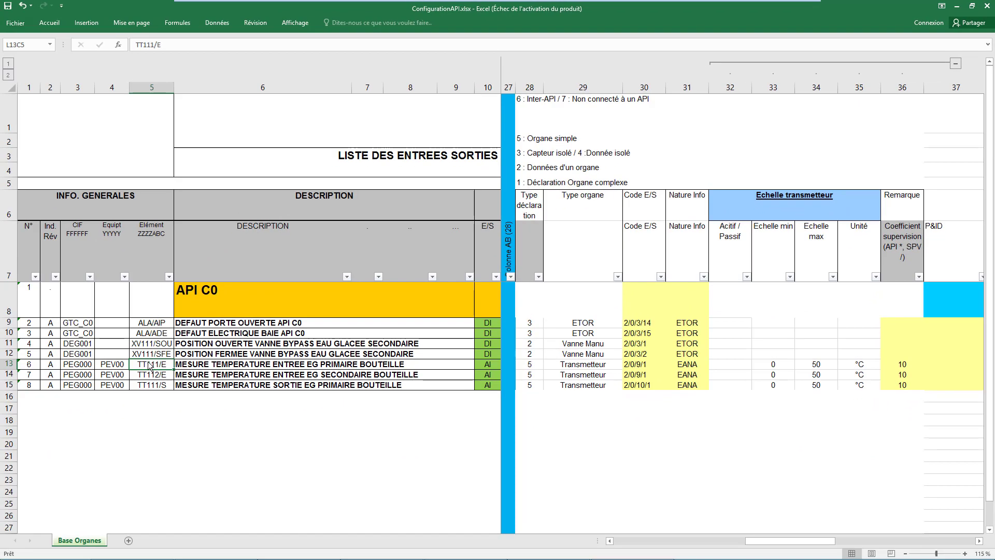
Confirm the Elément tags sit in column 5 of ConfigurationAPI.xlsx, then return to PcVue
{"action": "left_click", "coordinate": [155, 88]}
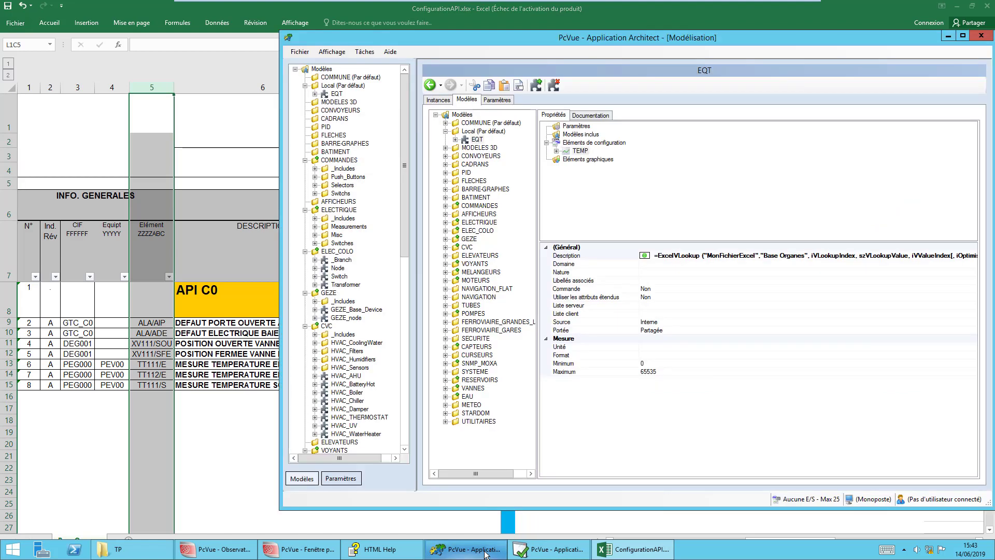
{"action": "left_click", "coordinate": [465, 549]}
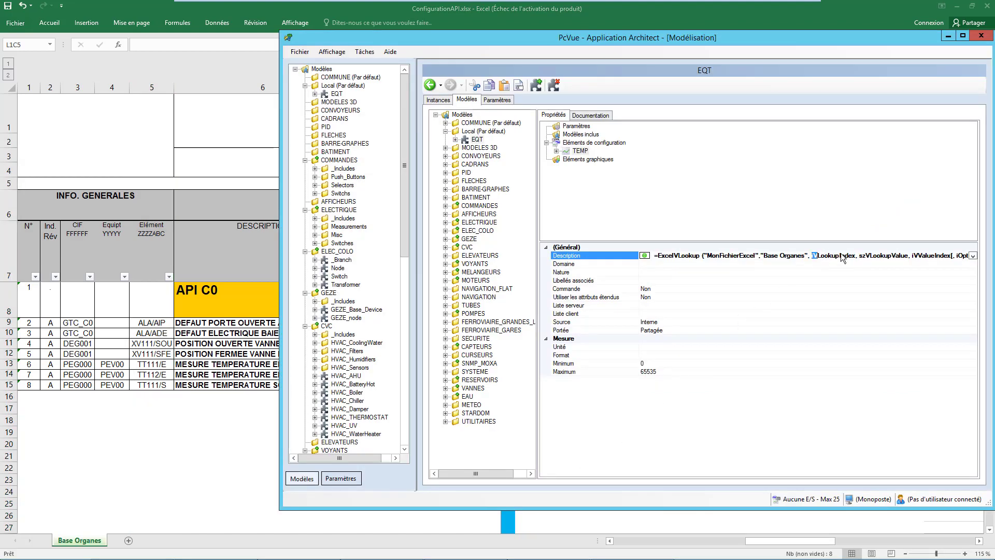
Set lookup index 5, value 'TT111/E', return column 6, and remove the optional arguments
{"action": "left_click_drag", "start_coordinate": [814, 259], "coordinate": [853, 256]}
{"action": "type", "text": "5"}
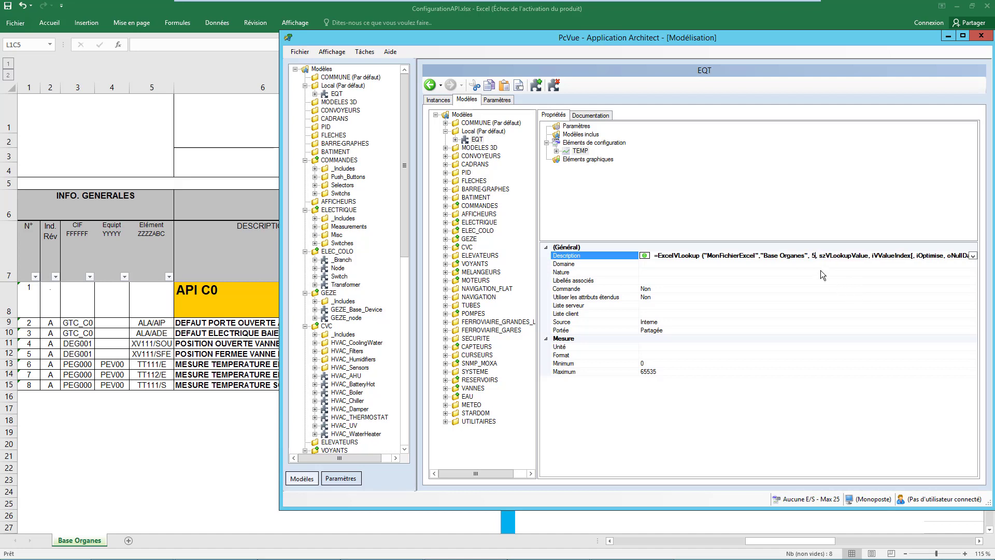
{"action": "left_click_drag", "start_coordinate": [819, 256], "coordinate": [868, 257]}
{"action": "type", "text": "\""}
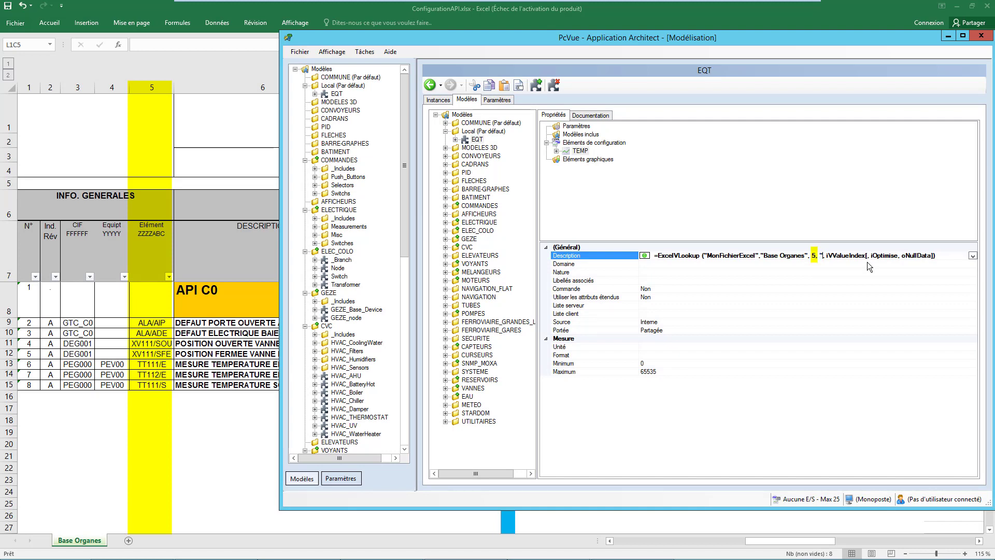
{"action": "type", "text": "TT"}
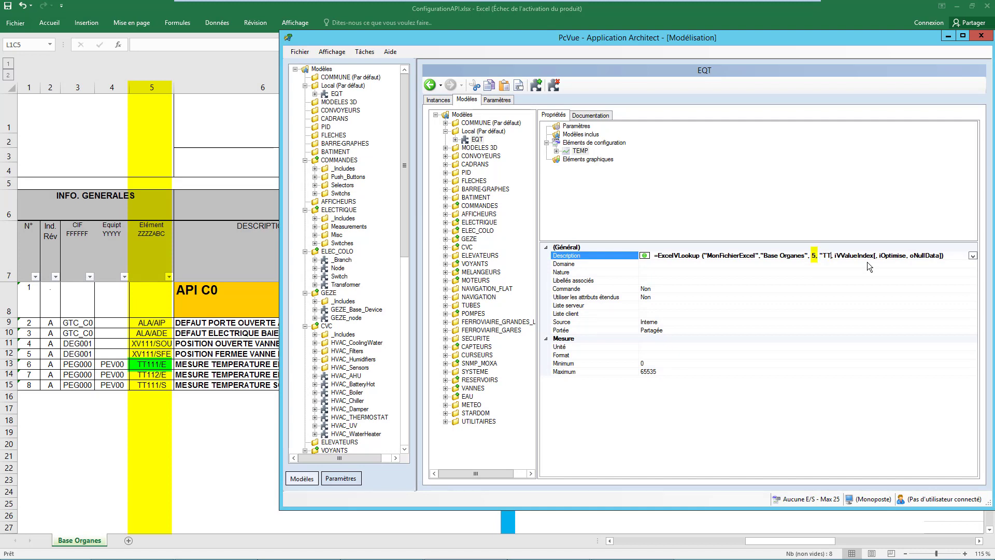
{"action": "type", "text": "111/E"}
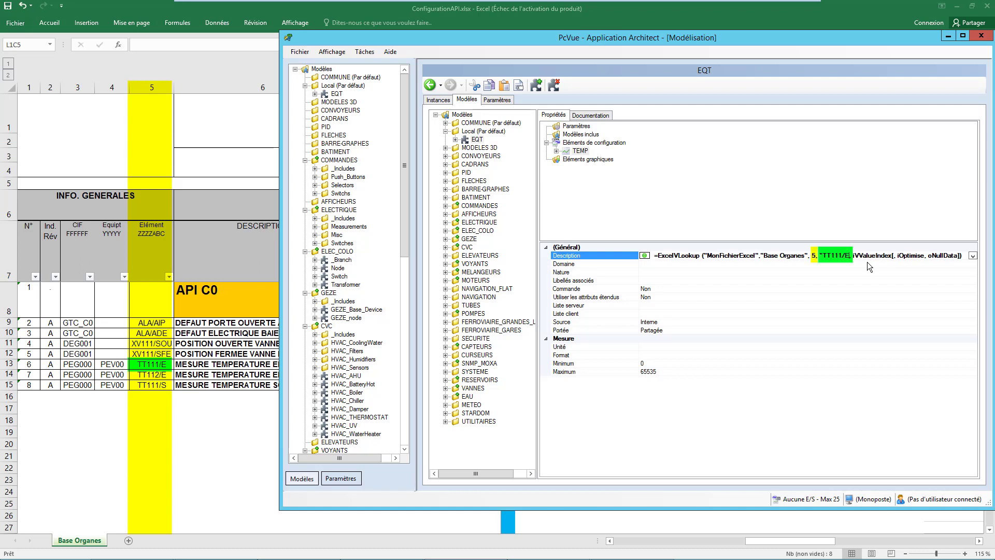
{"action": "type", "text": "\""}
{"action": "left_click_drag", "start_coordinate": [854, 256], "coordinate": [895, 257]}
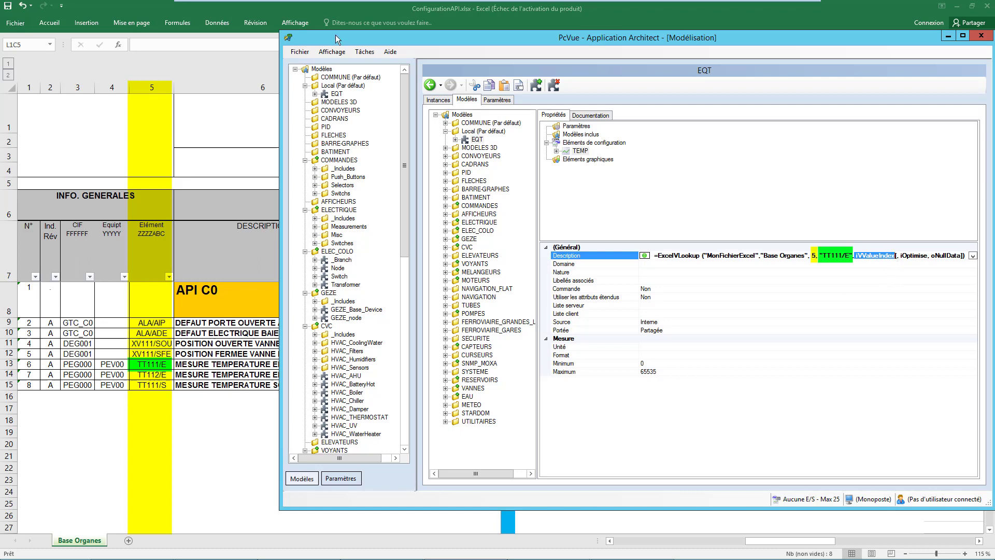
{"action": "left_click_drag", "start_coordinate": [333, 36], "coordinate": [380, 39]}
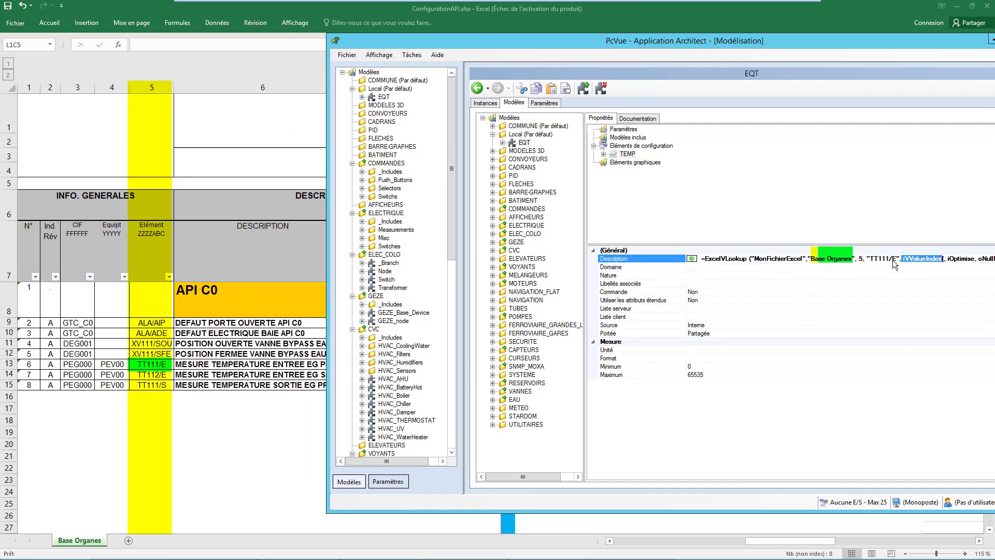
{"action": "type", "text": "6"}
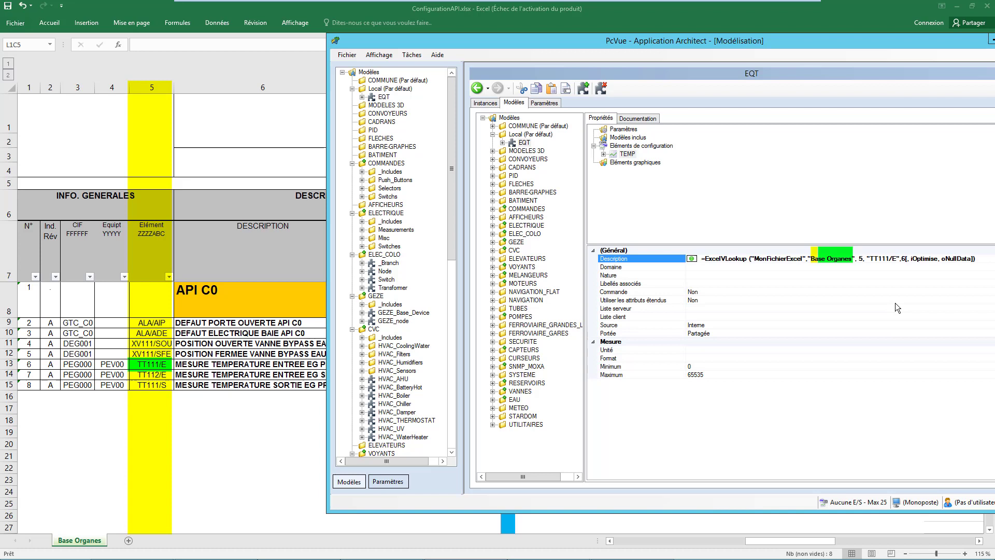
{"action": "key", "text": "ctrl+shift+Right"}
{"action": "key", "text": "ctrl+shift+Right"}
{"action": "key", "text": "ctrl+shift+Right"}
{"action": "key", "text": "ctrl+shift+Right"}
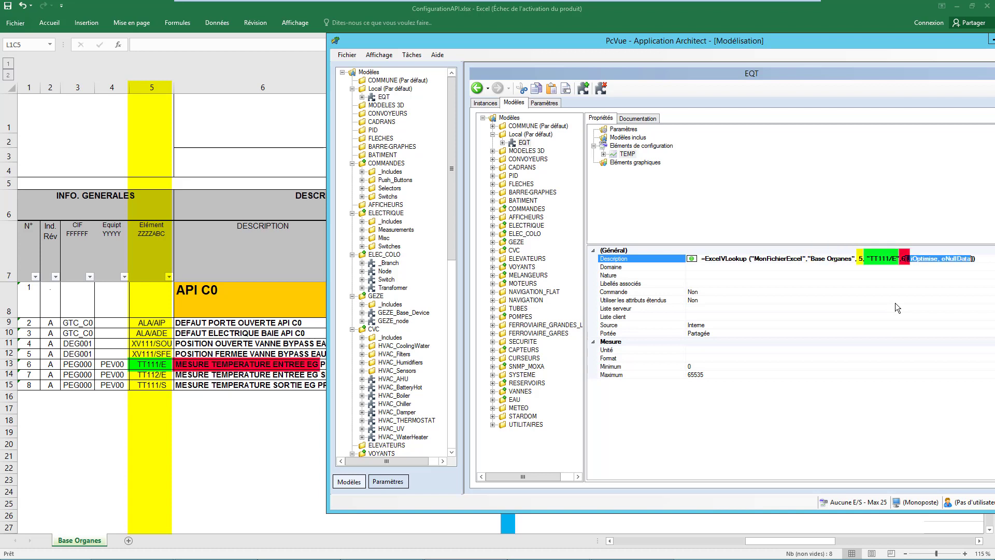
{"action": "key", "text": "Delete"}
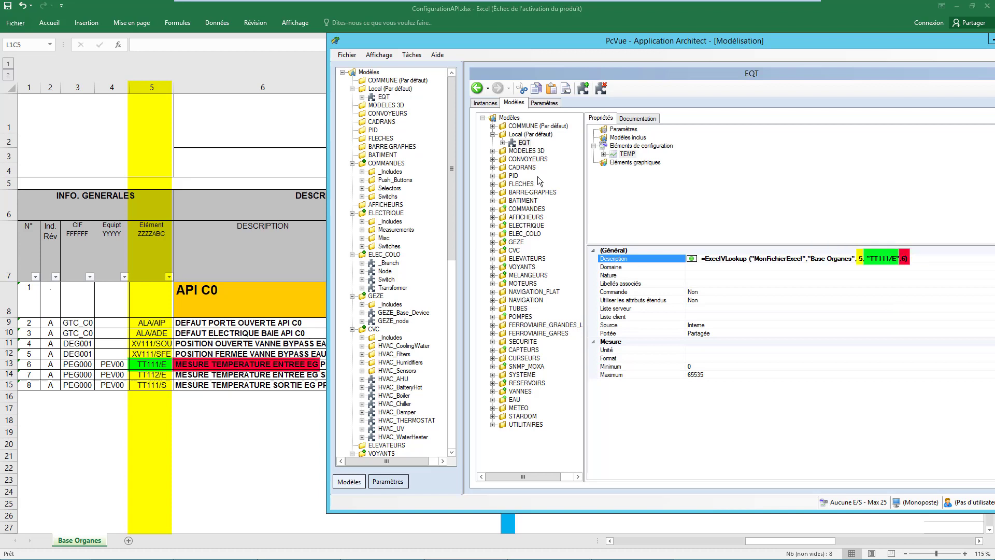
{"action": "left_click", "coordinate": [525, 142]}
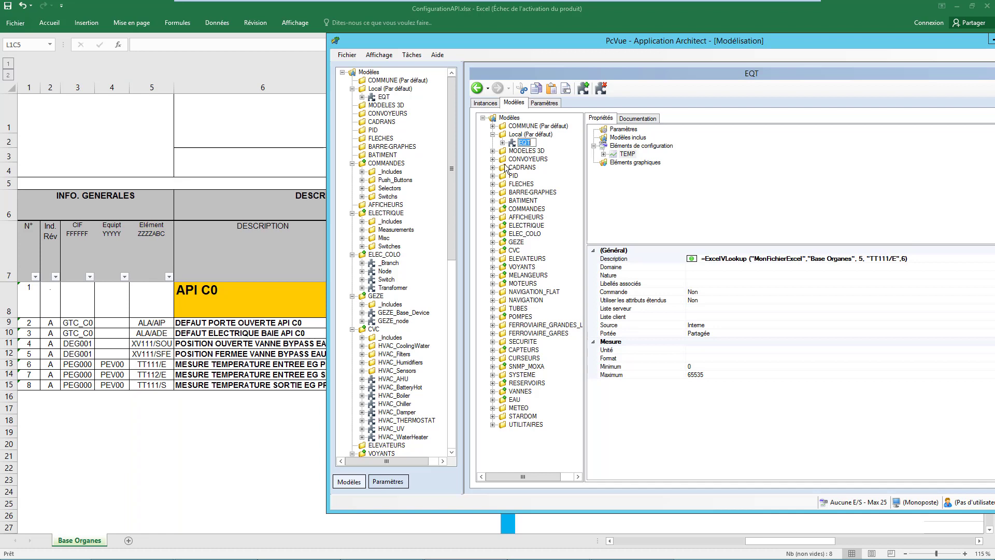
Create an EQT01 instance under Excel_Tuto and inspect its resolved TEMP description
{"action": "left_click", "coordinate": [485, 104]}
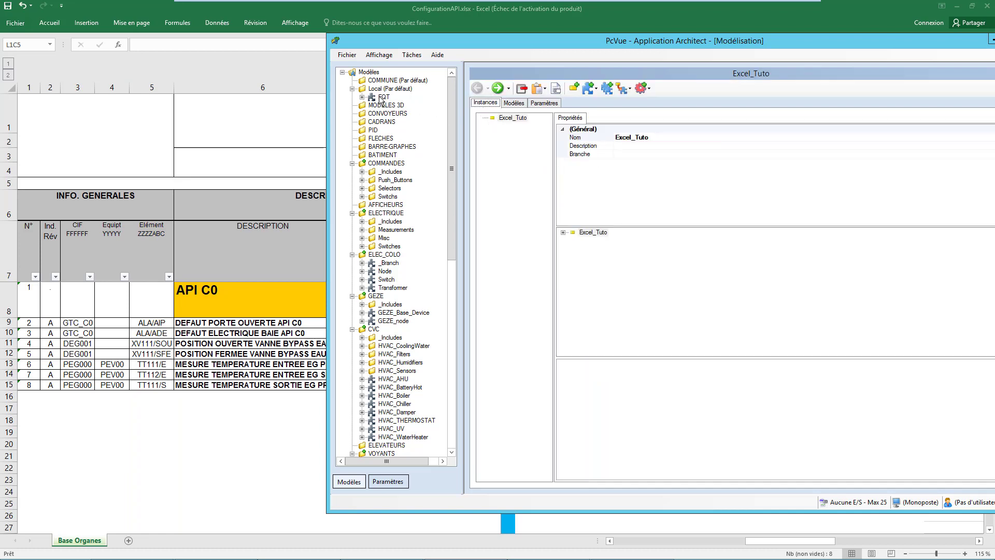
{"action": "left_click_drag", "start_coordinate": [383, 96], "coordinate": [504, 131]}
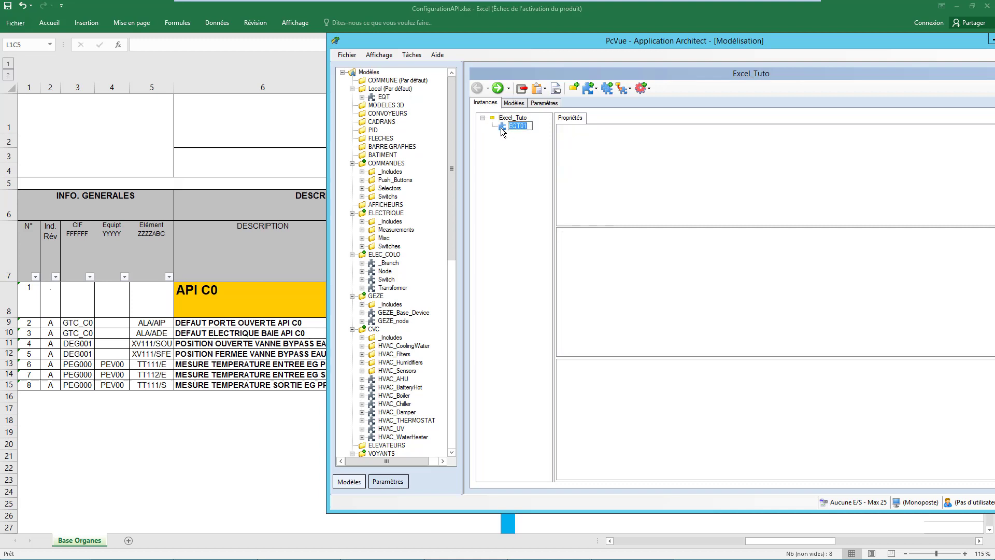
{"action": "left_click", "coordinate": [502, 129]}
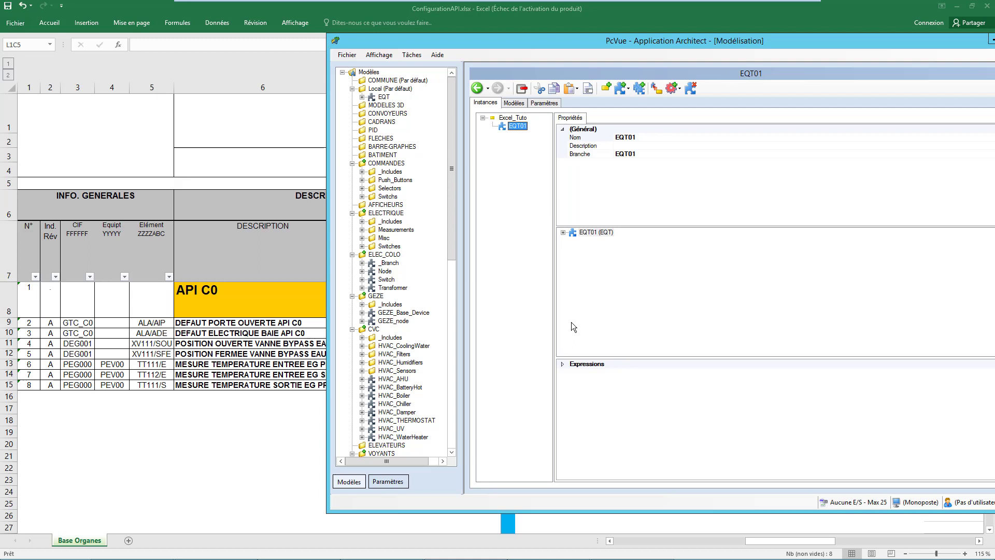
{"action": "left_click", "coordinate": [562, 363]}
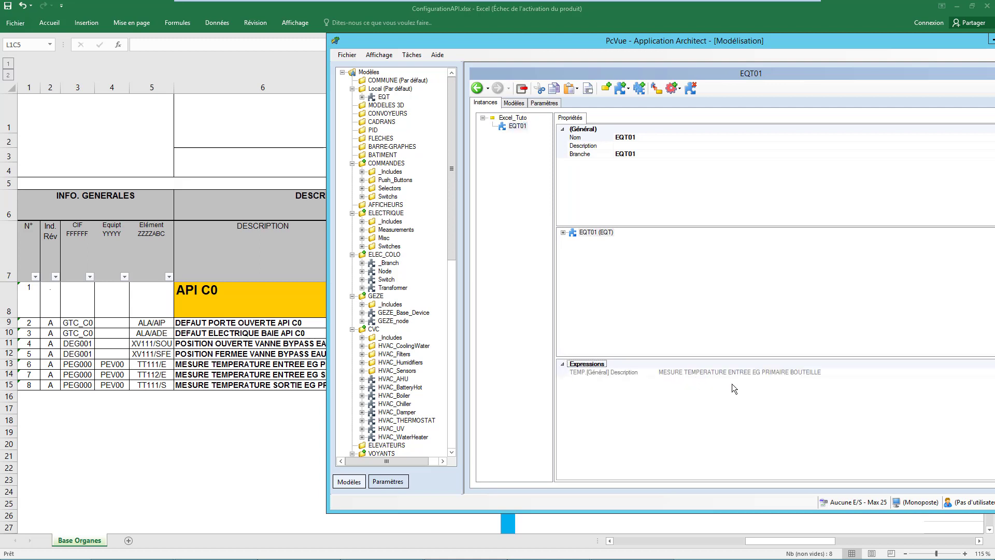
{"action": "left_click", "coordinate": [813, 380]}
Delete the EQT01 instance, confirming with Oui
{"action": "left_click", "coordinate": [515, 127]}
{"action": "key", "text": "Delete"}
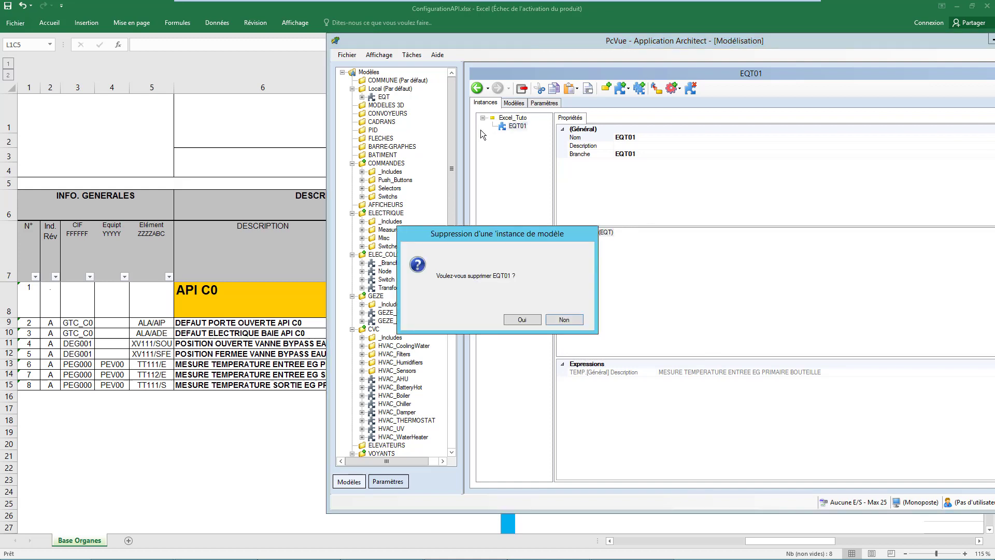
{"action": "left_click", "coordinate": [520, 318]}
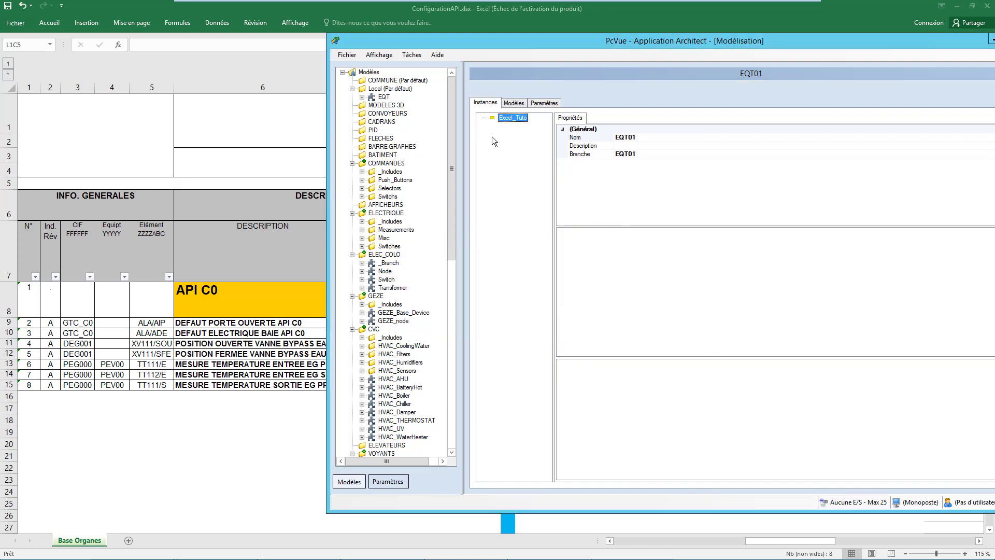
Remove the fixed TT111 lookup value from the EQT model's TEMP Description formula
{"action": "left_click", "coordinate": [513, 104]}
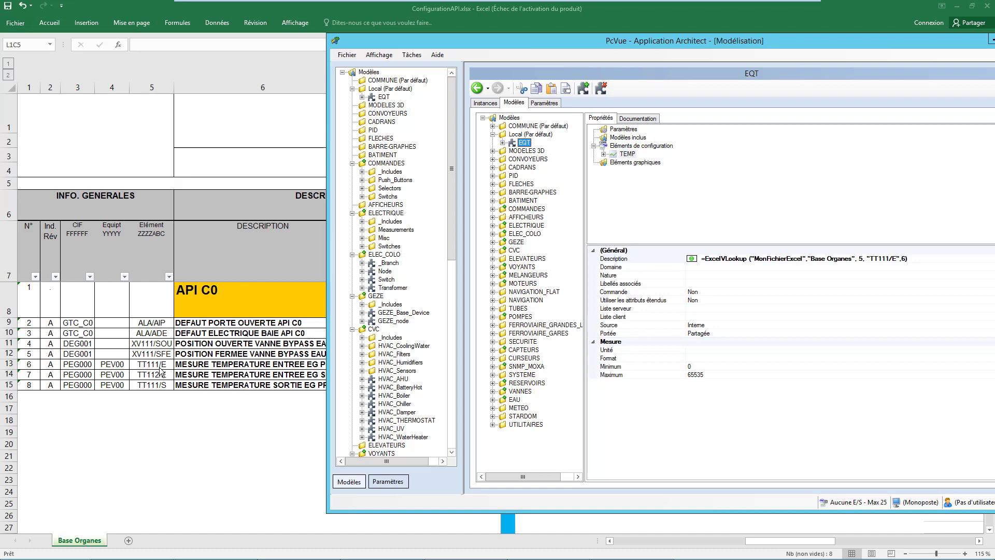
{"action": "left_click", "coordinate": [876, 262]}
{"action": "left_click_drag", "start_coordinate": [889, 259], "coordinate": [870, 259]}
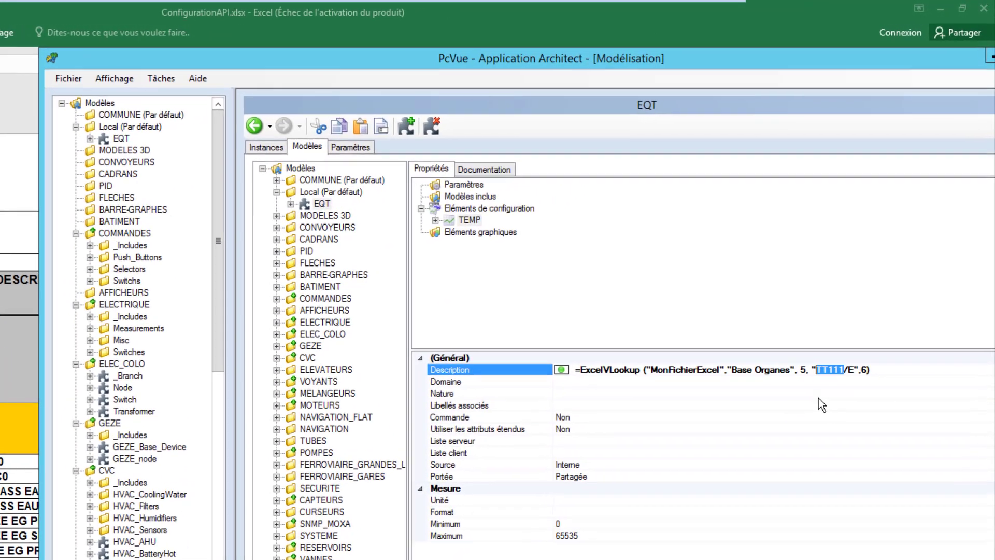
{"action": "key", "text": "Delete"}
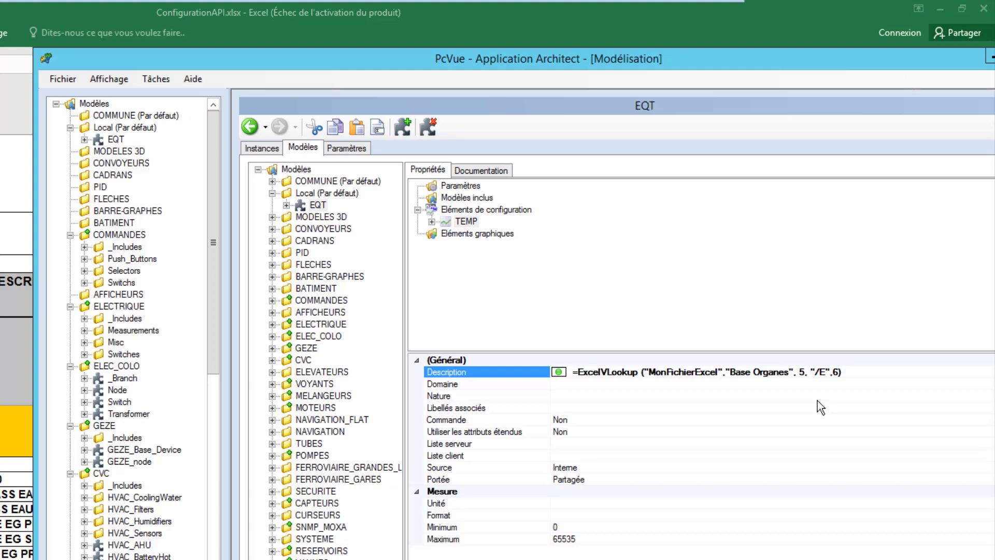
{"action": "type", "text": "Temp"}
{"action": "type", "text": "lateInsta"}
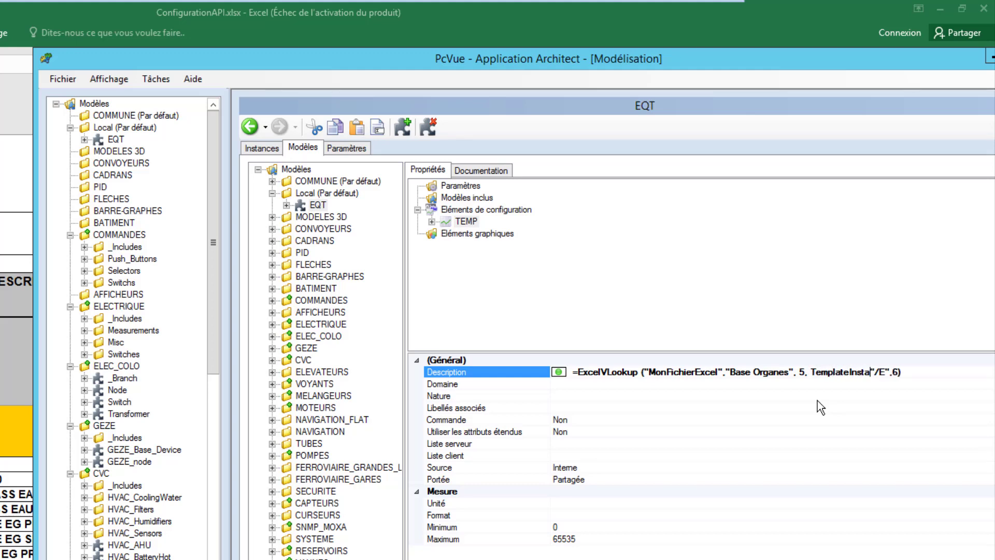
{"action": "type", "text": "nce.na"}
{"action": "type", "text": "me +"}
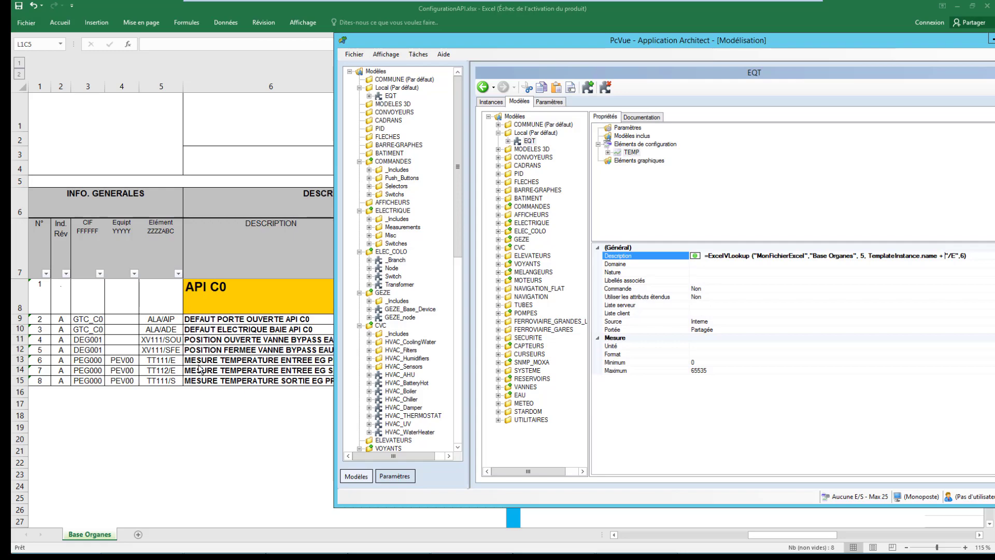
Add the TT111 EQT instance under Excel_Tuto and bring up its context menu
{"action": "left_click", "coordinate": [495, 109]}
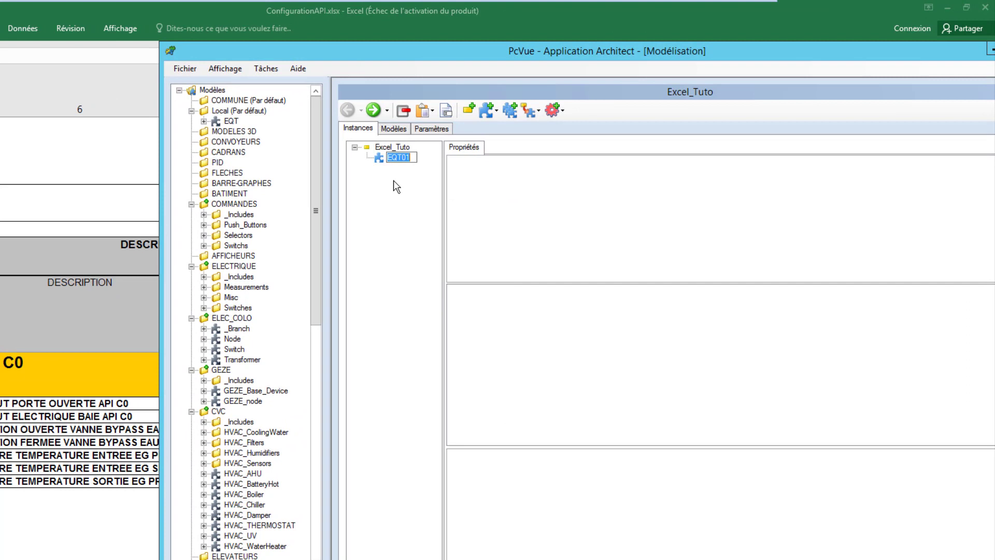
{"action": "type", "text": "TT111"}
{"action": "key", "text": "Return"}
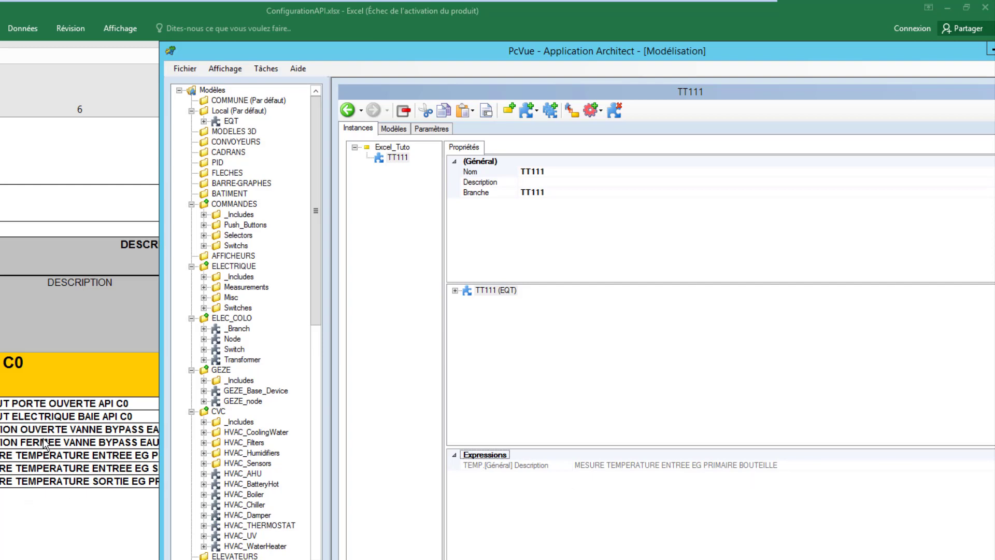
{"action": "right_click", "coordinate": [387, 158]}
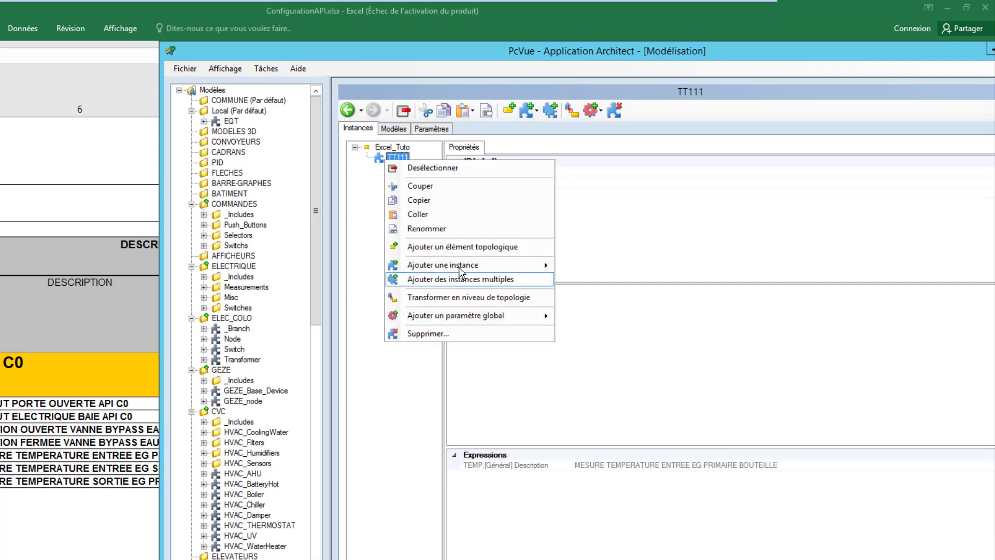
Copy TT111, paste it under Excel_Tuto as TT112, and show TT112's expressions
{"action": "left_click", "coordinate": [440, 201]}
{"action": "right_click", "coordinate": [402, 157]}
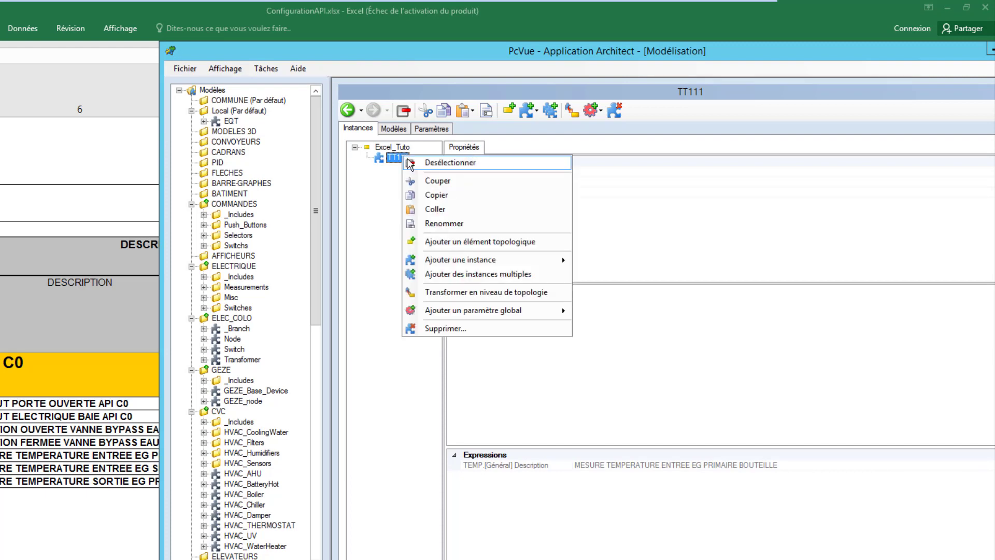
{"action": "left_click", "coordinate": [432, 198]}
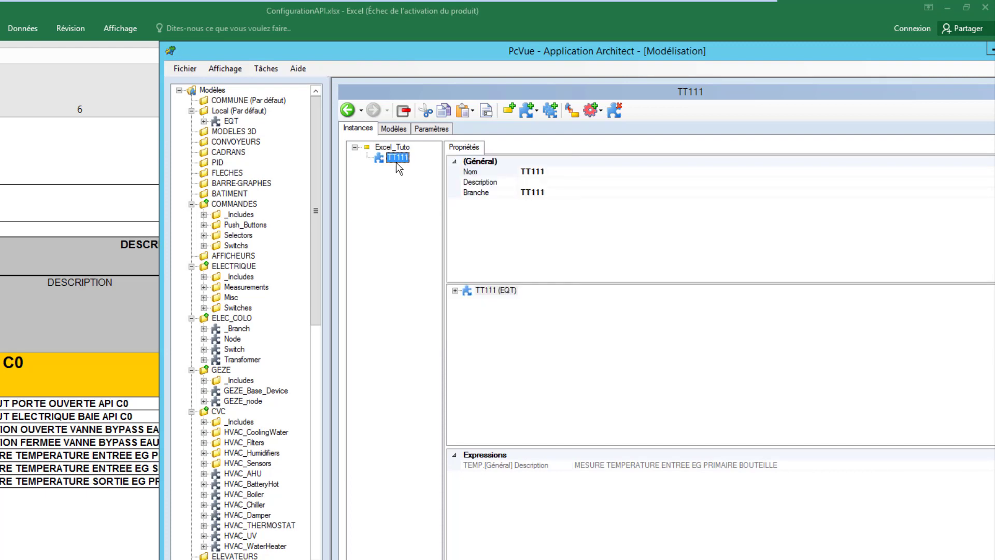
{"action": "left_click", "coordinate": [393, 148]}
{"action": "right_click", "coordinate": [392, 148]}
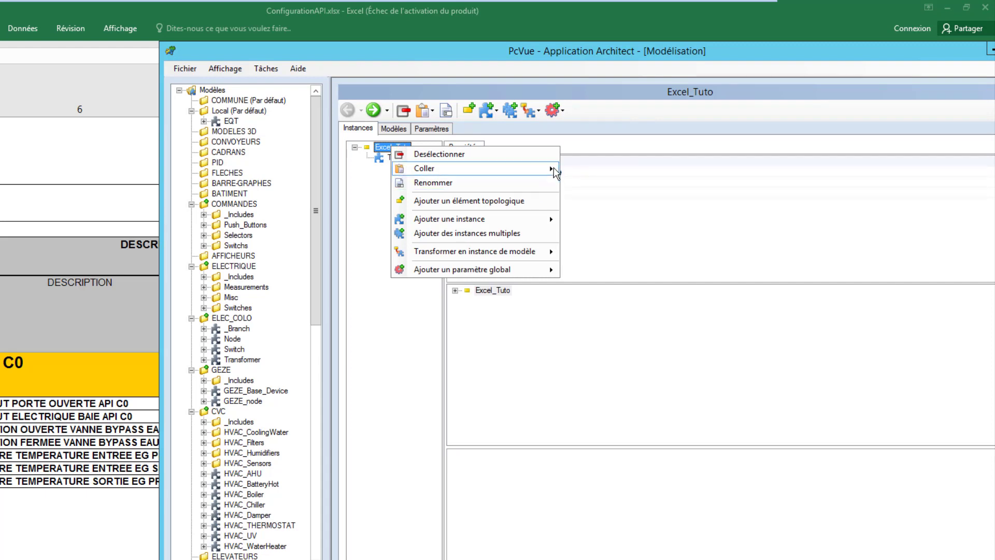
{"action": "left_click", "coordinate": [572, 168]}
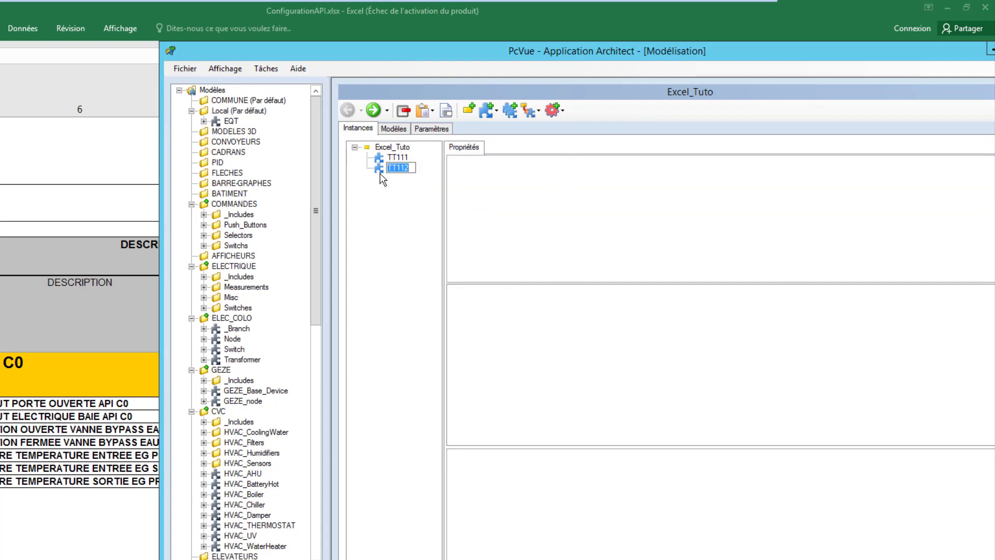
{"action": "key", "text": "Return"}
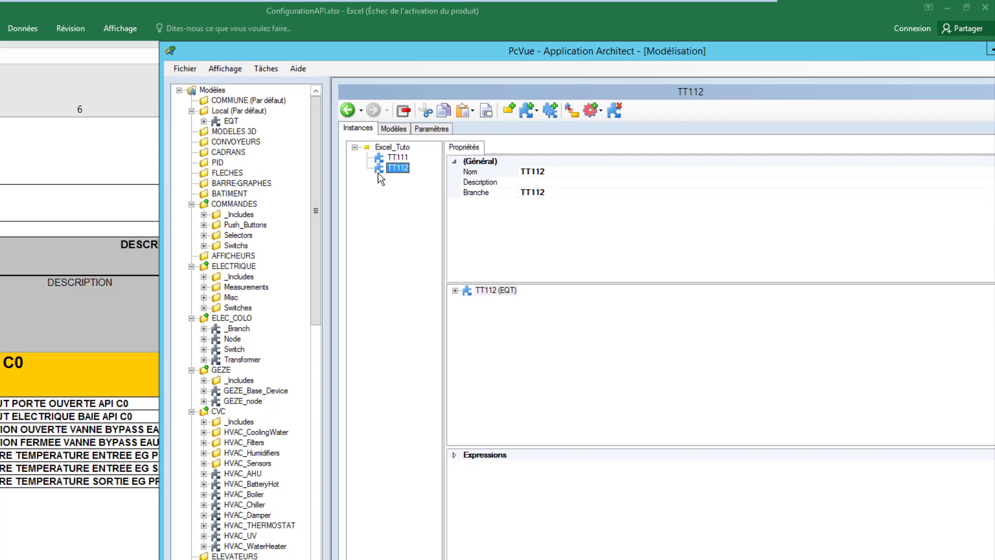
{"action": "left_click", "coordinate": [455, 455]}
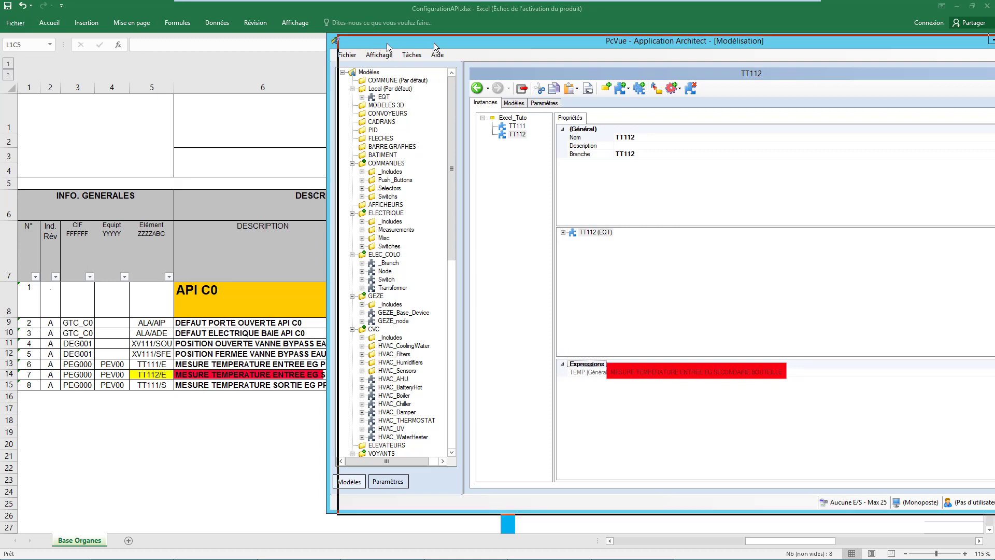
Drag the PcVue window rightward to reveal the full spreadsheet descriptions
{"action": "left_click_drag", "start_coordinate": [381, 47], "coordinate": [444, 52]}
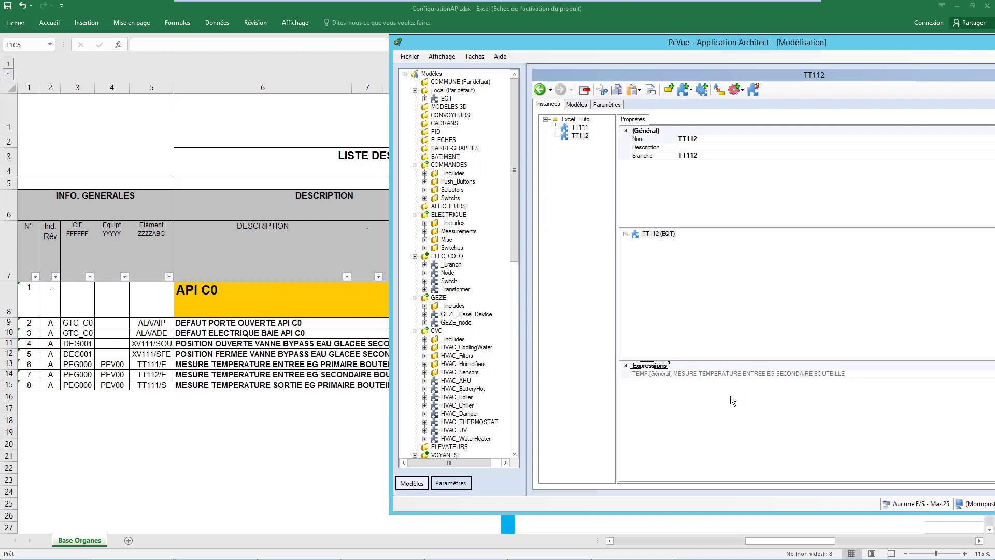
{"action": "left_click_drag", "start_coordinate": [493, 43], "coordinate": [598, 44]}
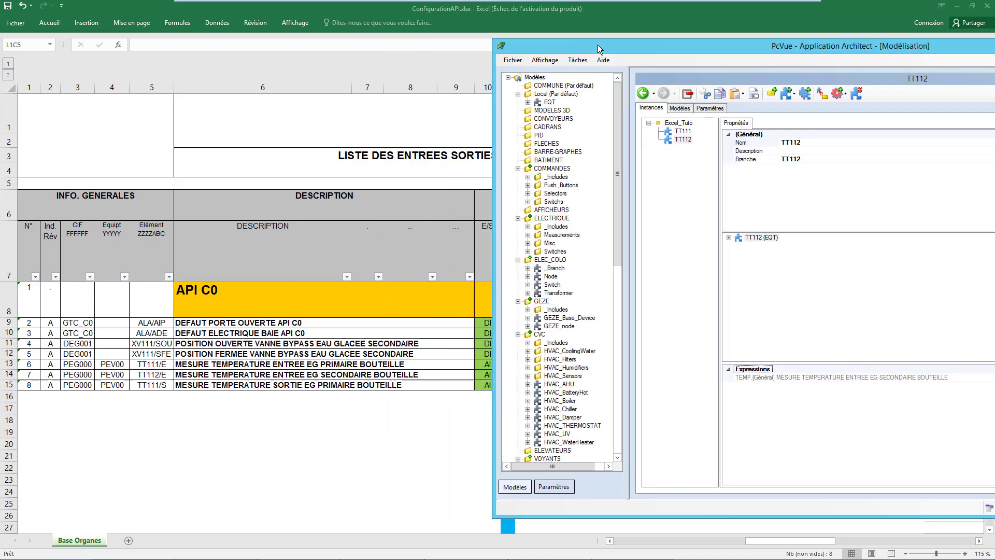
{"action": "left_click_drag", "start_coordinate": [598, 45], "coordinate": [535, 33]}
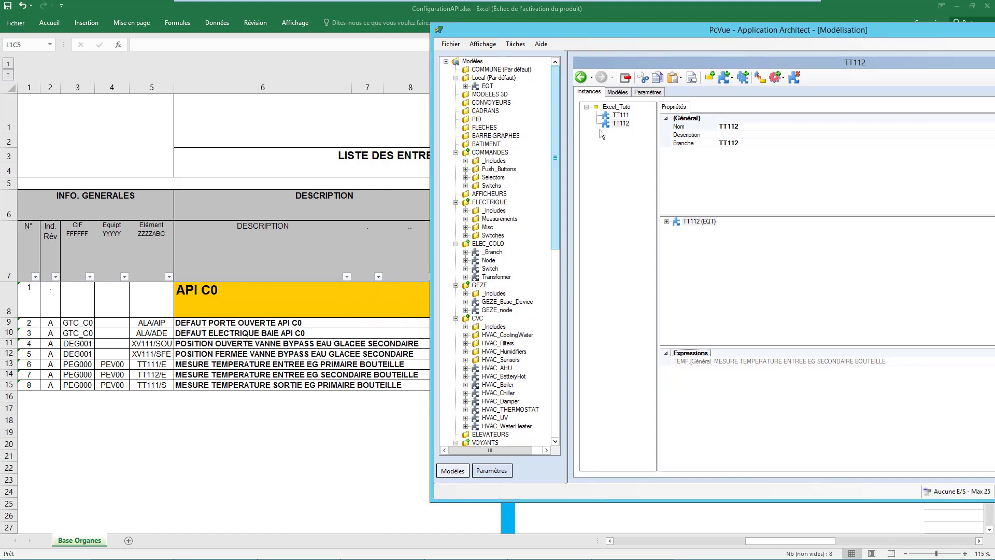
Display the EQT model's TEMP Description property, resizing panels to compare it with the sheet
{"action": "left_click", "coordinate": [619, 93]}
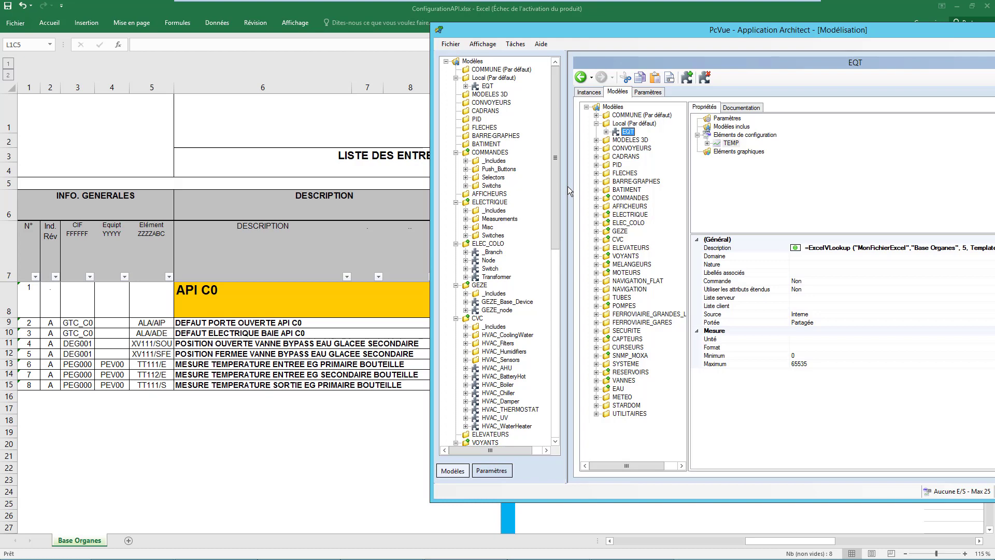
{"action": "left_click_drag", "start_coordinate": [567, 188], "coordinate": [529, 194]}
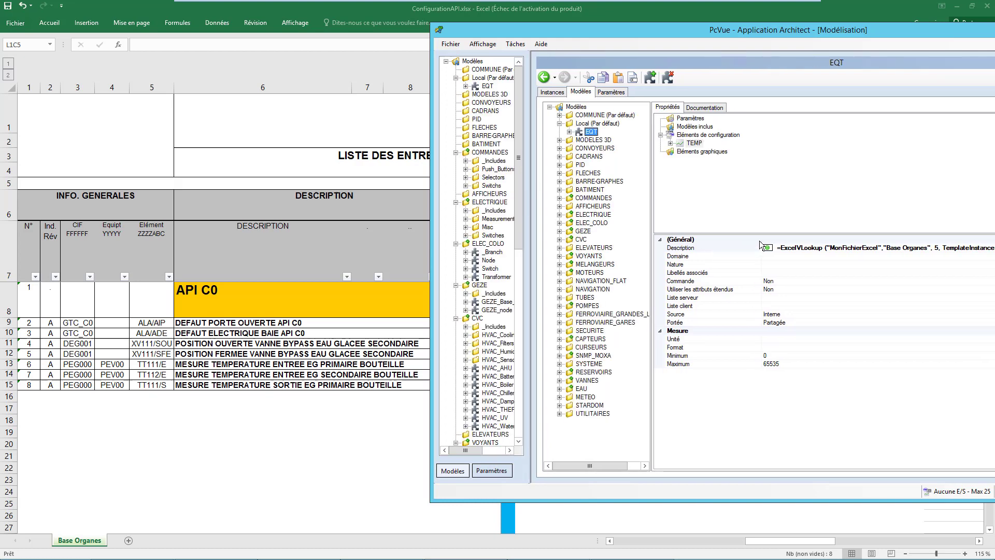
{"action": "left_click", "coordinate": [735, 245]}
{"action": "left_click_drag", "start_coordinate": [736, 243], "coordinate": [720, 244]}
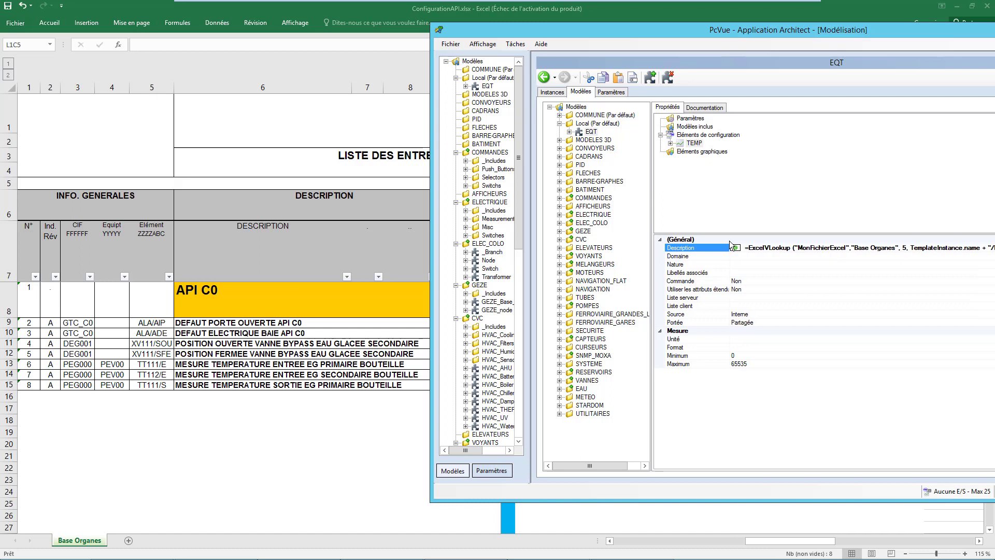
{"action": "left_click_drag", "start_coordinate": [554, 33], "coordinate": [521, 56]}
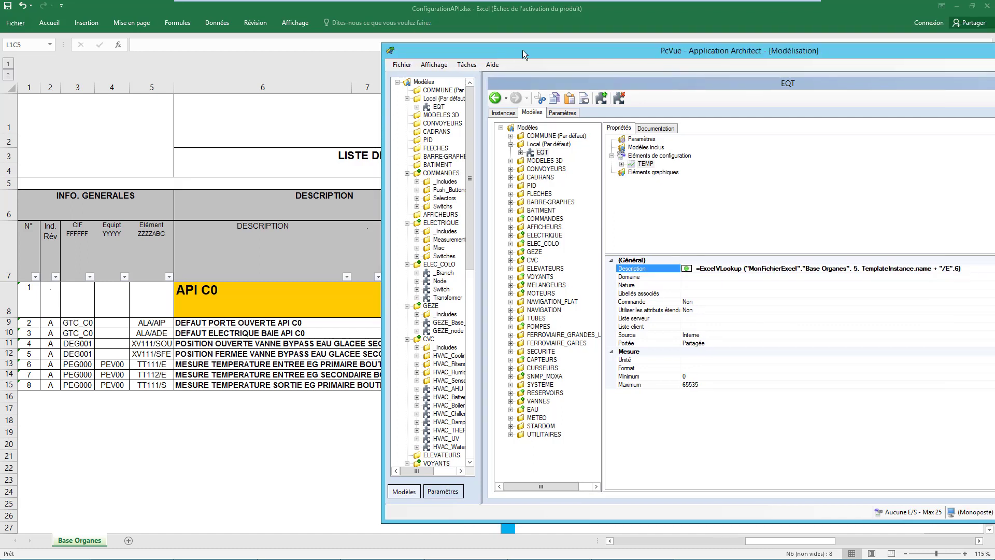
{"action": "left_click_drag", "start_coordinate": [521, 56], "coordinate": [527, 45]}
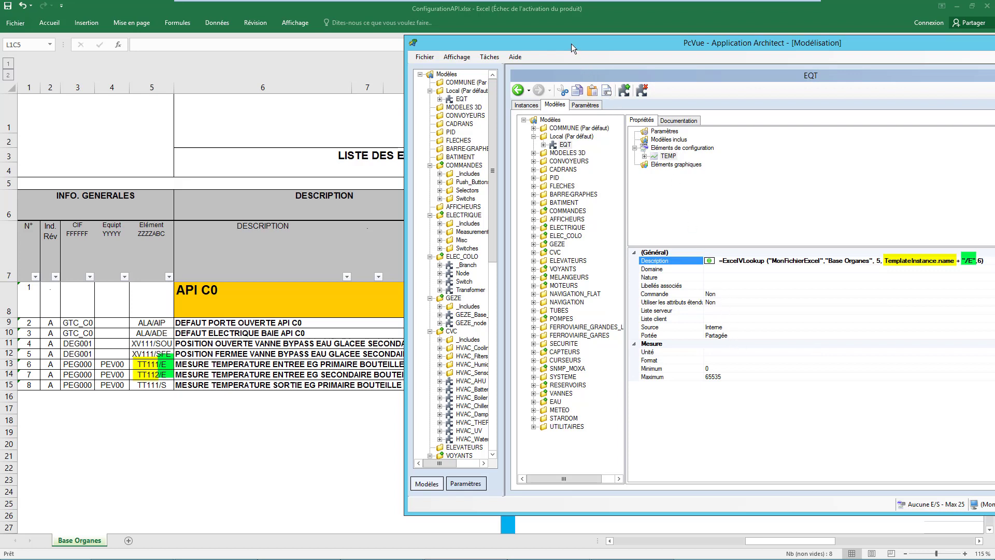
{"action": "left_click_drag", "start_coordinate": [571, 43], "coordinate": [541, 46]}
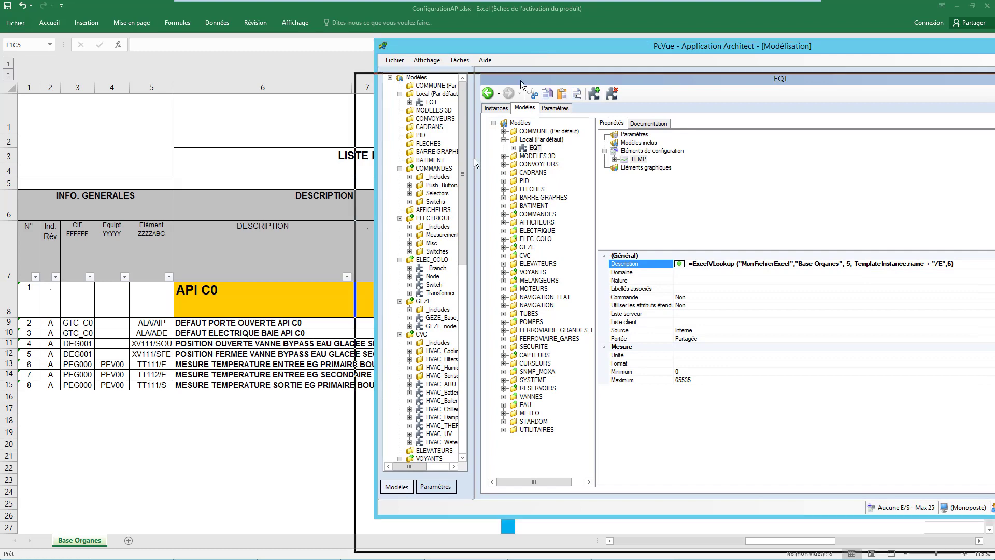
Move the PcVue window down to reveal rows 12-15, then back over the sheet
{"action": "left_click_drag", "start_coordinate": [541, 46], "coordinate": [324, 355]}
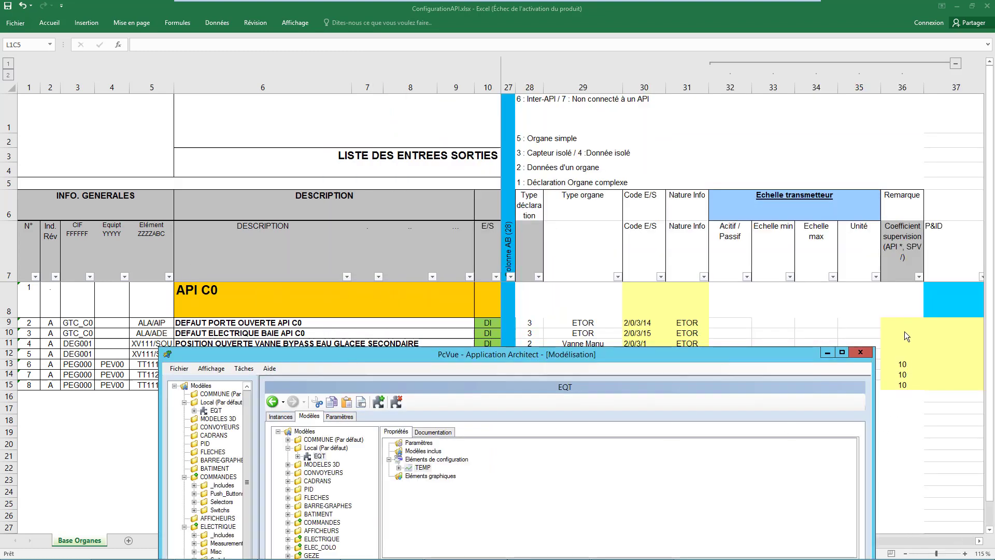
{"action": "left_click_drag", "start_coordinate": [786, 359], "coordinate": [782, 401]}
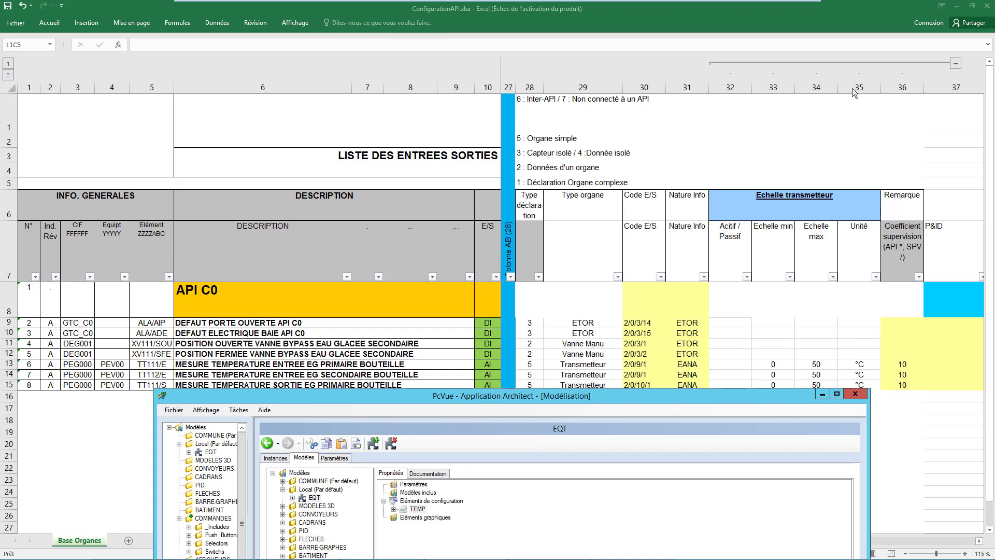
{"action": "mouse_move", "coordinate": [778, 395]}
{"action": "left_mouse_down"}
{"action": "mouse_move", "coordinate": [752, 391]}
{"action": "mouse_move", "coordinate": [680, 82]}
{"action": "left_mouse_up"}
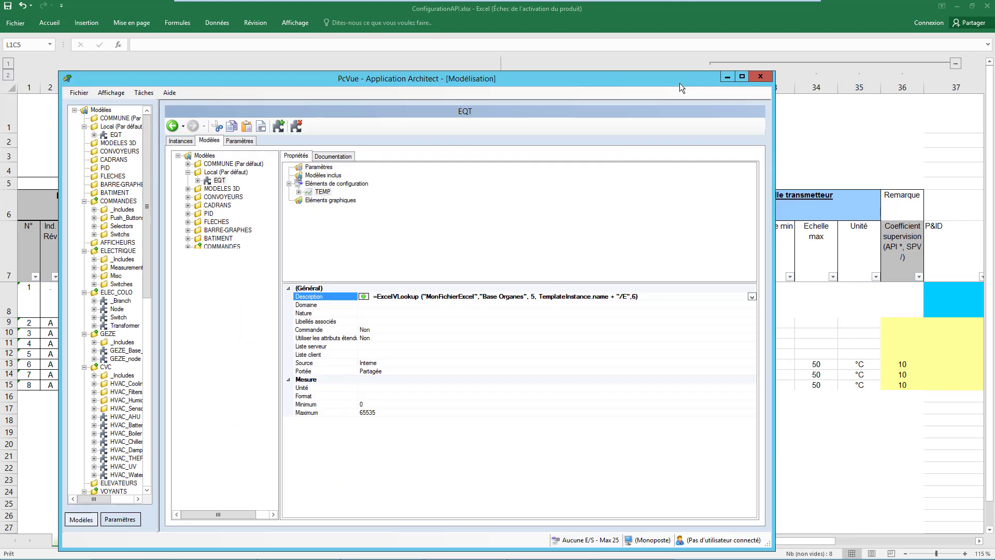
Switch the TEMP Unité property to be defined by an expression
{"action": "left_click", "coordinate": [345, 388]}
{"action": "right_click", "coordinate": [344, 388]}
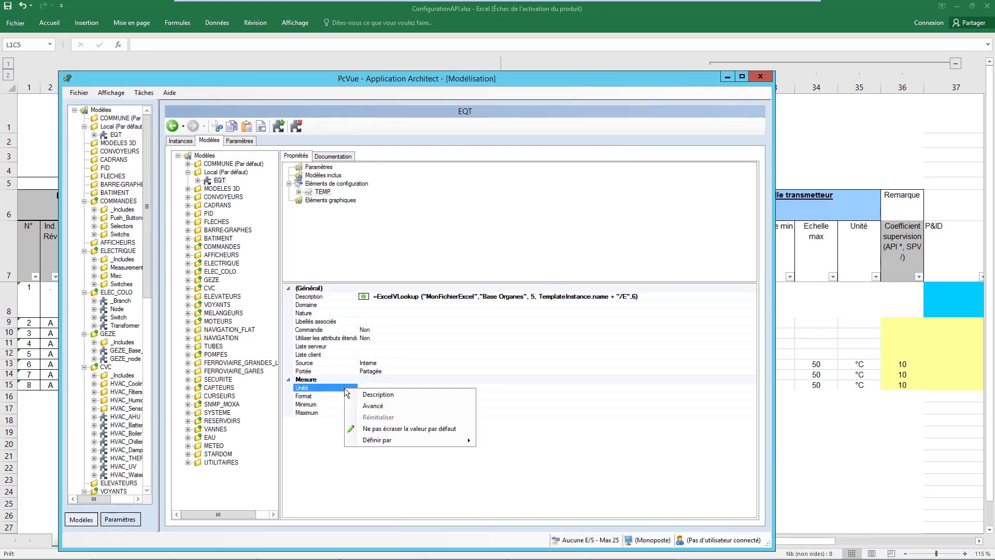
{"action": "mouse_move", "coordinate": [409, 441]}
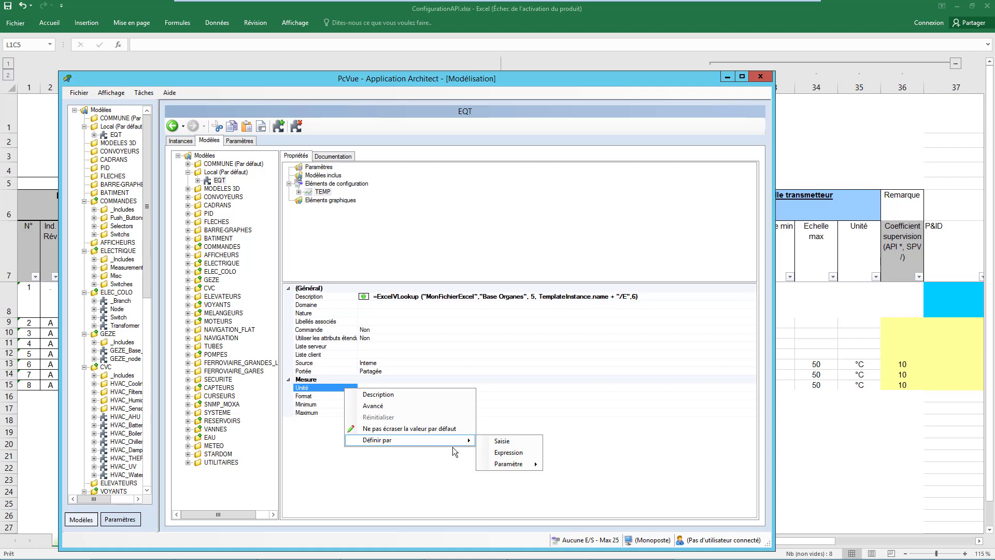
{"action": "left_click", "coordinate": [506, 453]}
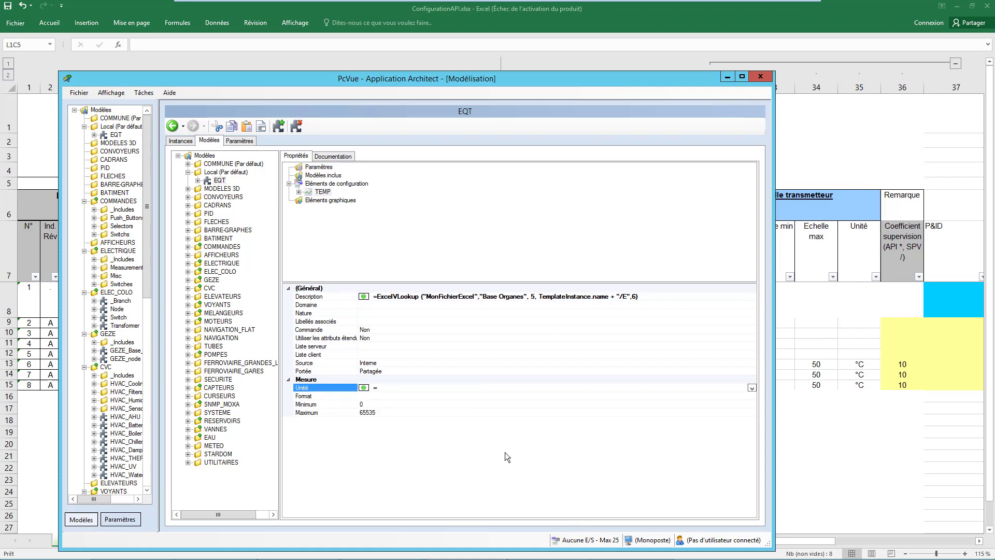
Copy the Description ExcelVLookup formula into the Unité expression, reading column 35
{"action": "left_click", "coordinate": [379, 299]}
{"action": "left_click_drag", "start_coordinate": [376, 299], "coordinate": [628, 306]}
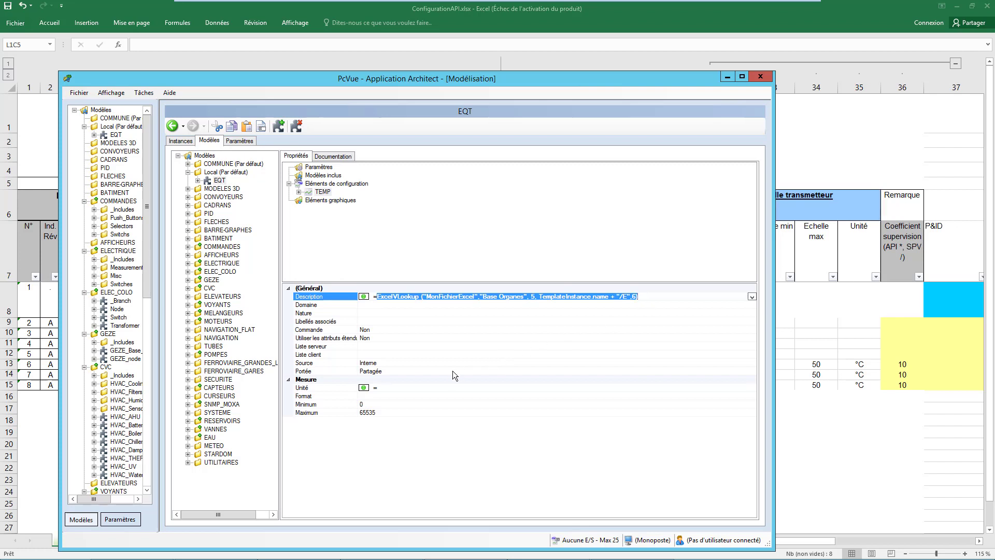
{"action": "left_click", "coordinate": [430, 387]}
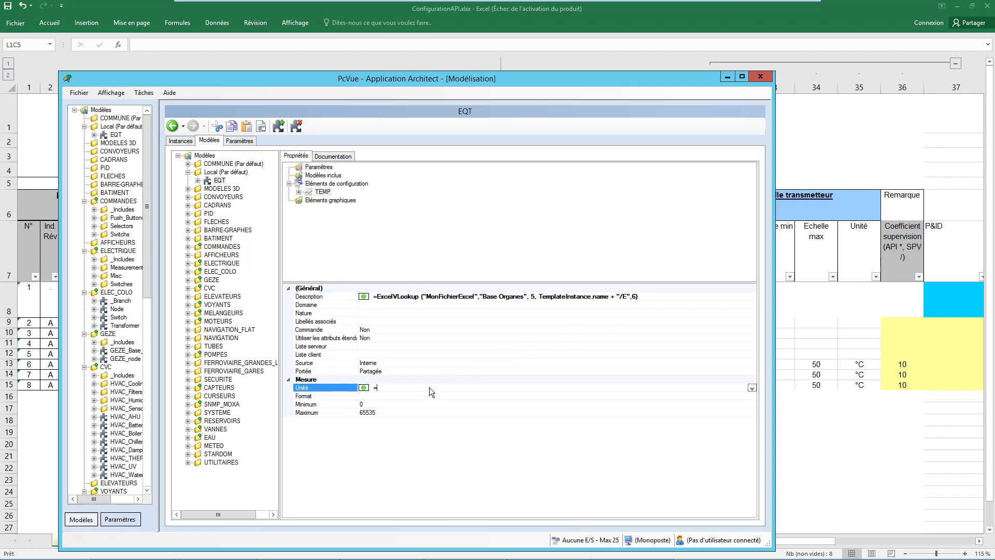
{"action": "key", "text": "ctrl+v"}
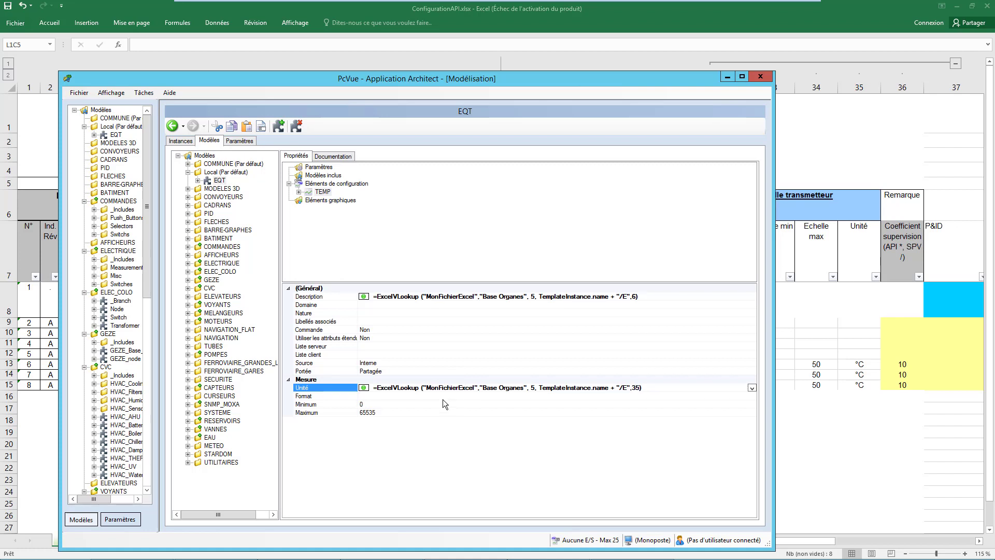
Check the expressions of the TT111 and TT112 instances for their descriptions and °C unit
{"action": "left_click", "coordinate": [187, 141]}
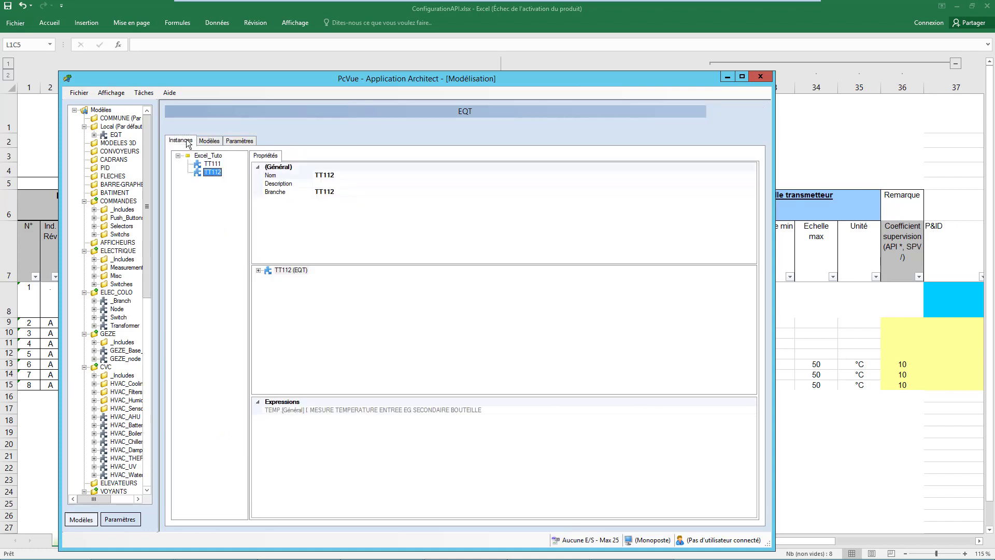
{"action": "left_click", "coordinate": [205, 164]}
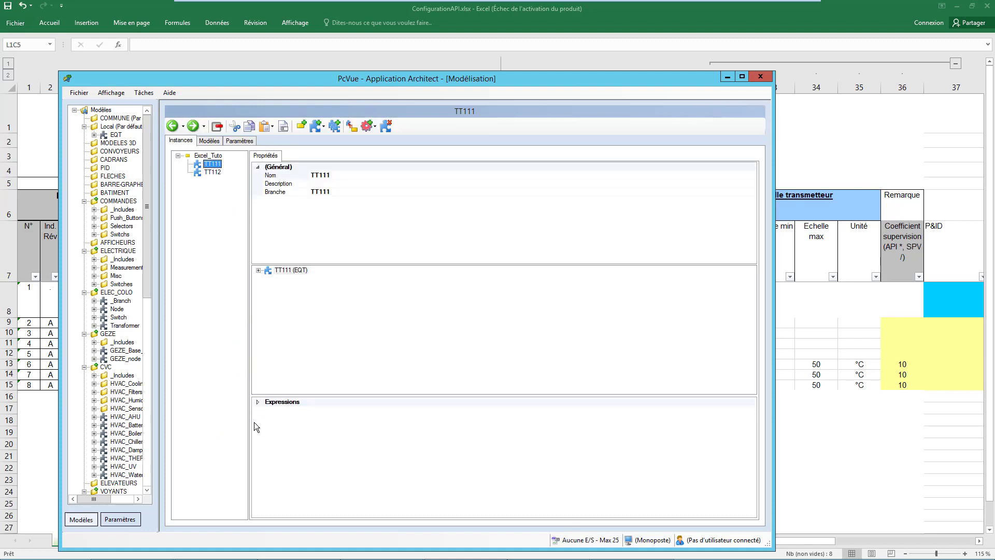
{"action": "left_click", "coordinate": [257, 402]}
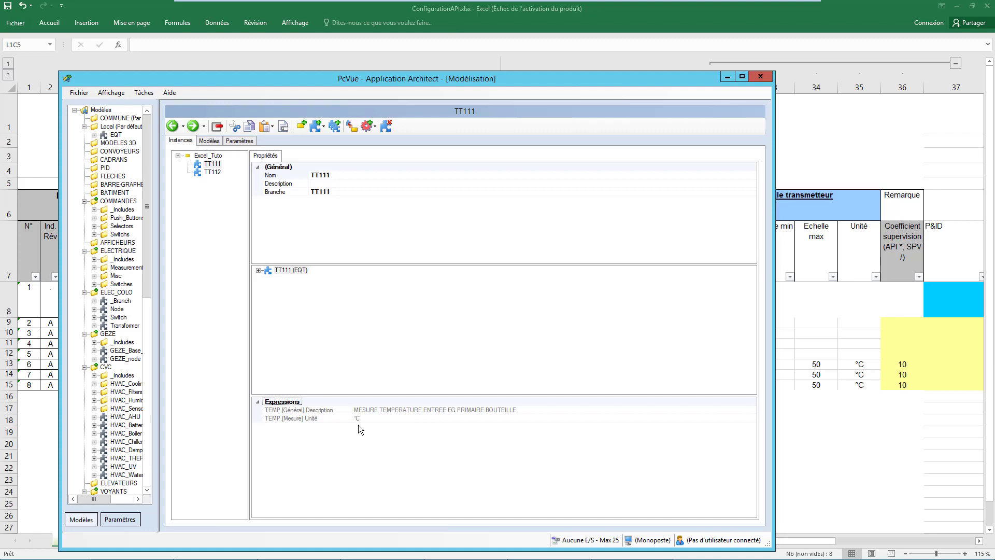
{"action": "left_click", "coordinate": [213, 173]}
{"action": "left_click", "coordinate": [258, 402]}
Generate the configuration with full synchronisation and close the report
{"action": "left_click", "coordinate": [143, 93]}
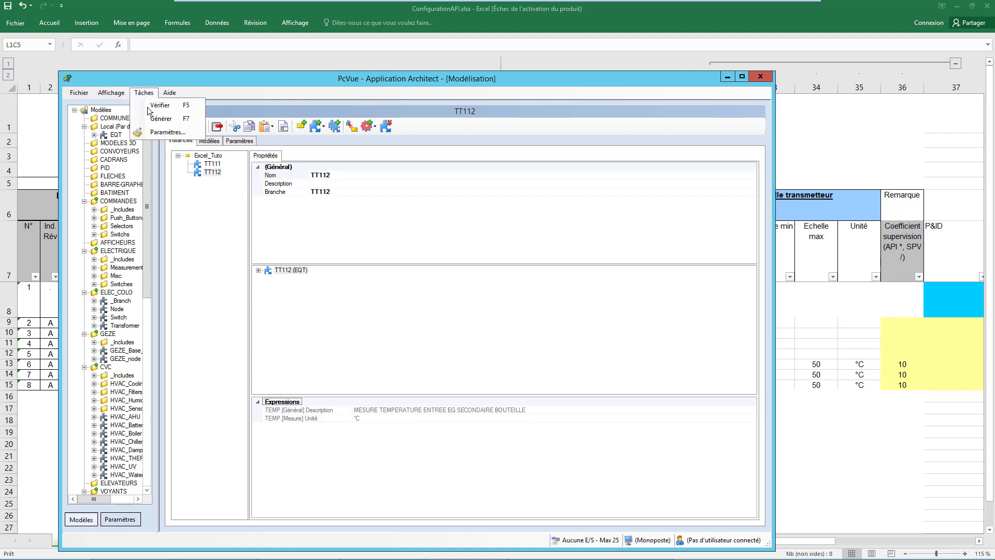
{"action": "left_click", "coordinate": [150, 118]}
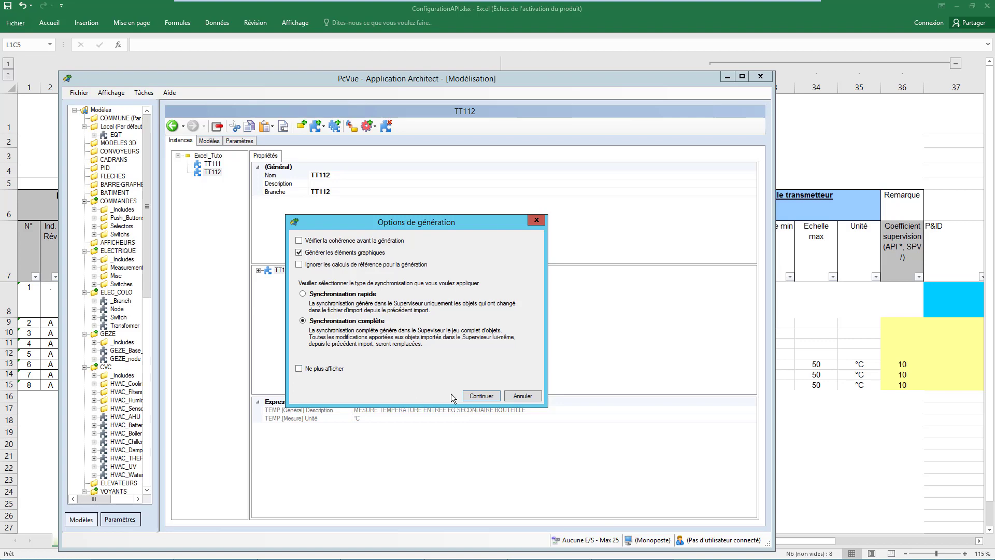
{"action": "left_click", "coordinate": [471, 394]}
{"action": "left_click", "coordinate": [444, 349]}
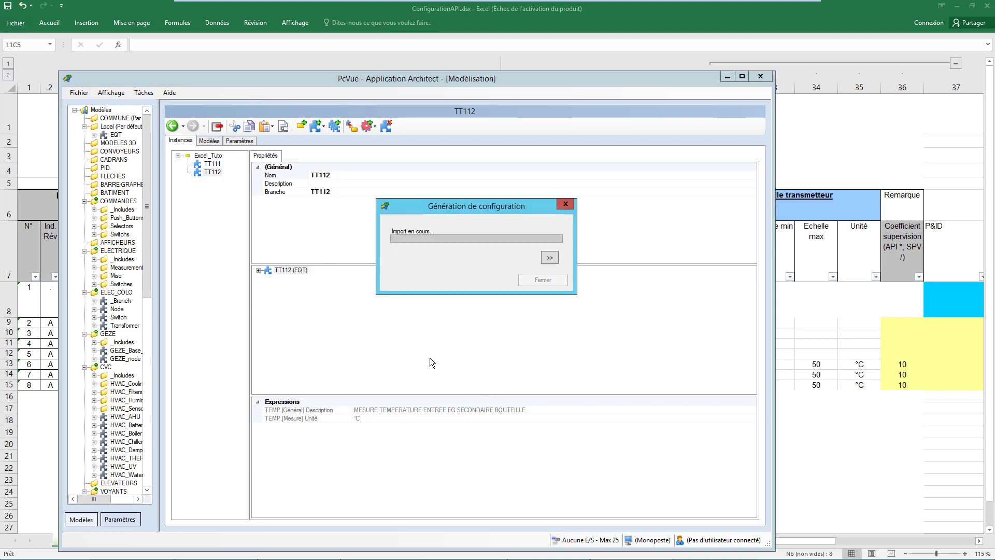
{"action": "left_click", "coordinate": [542, 283]}
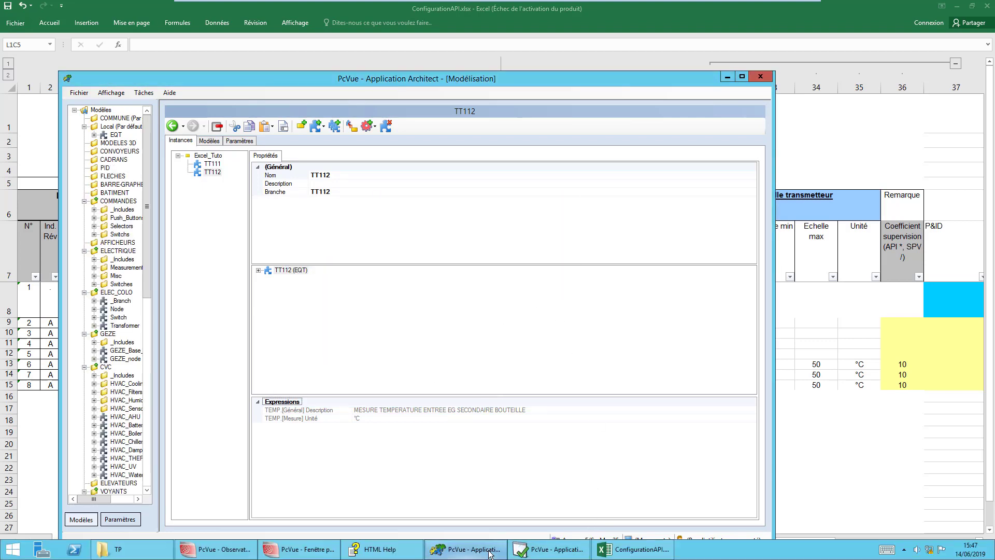
In the Application Explorer variable tree, inspect TT111 and TT112 and select TT112's TEMP variable
{"action": "left_click", "coordinate": [520, 551]}
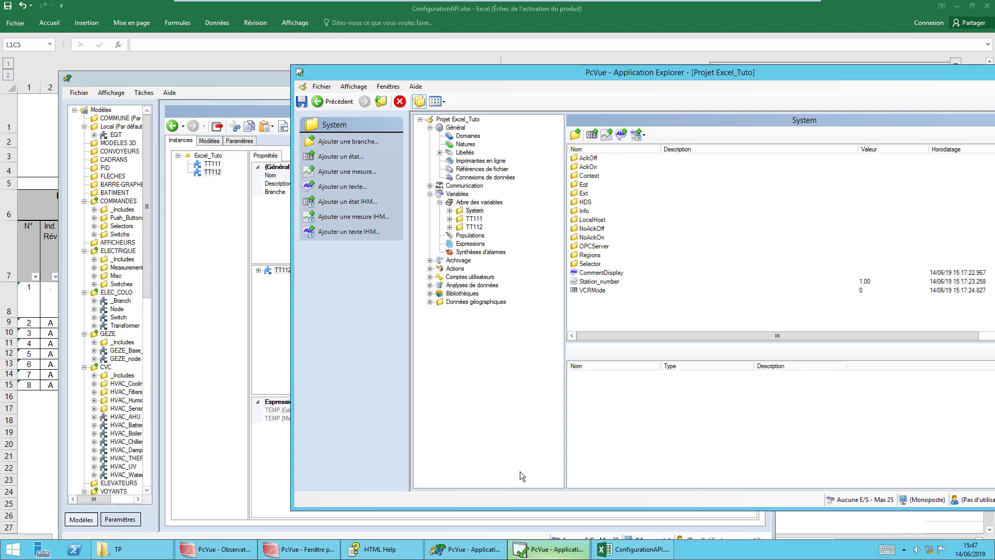
{"action": "left_click", "coordinate": [477, 203]}
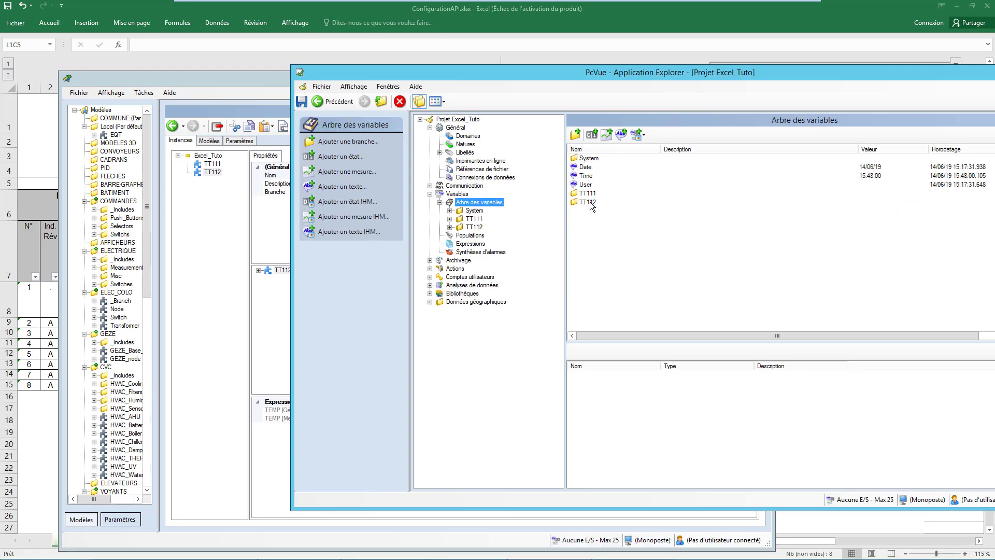
{"action": "double_click", "coordinate": [588, 194]}
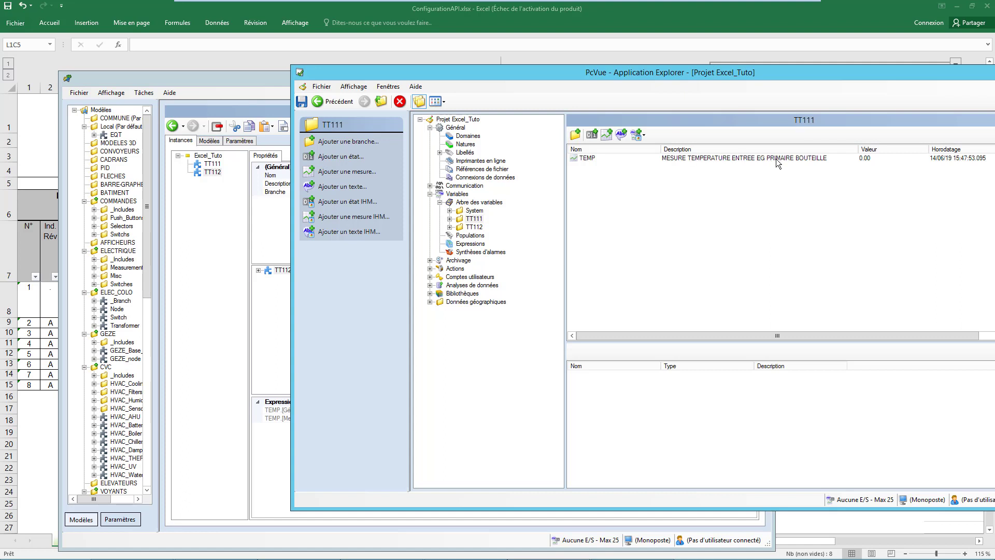
{"action": "left_click", "coordinate": [474, 226]}
{"action": "left_click", "coordinate": [585, 159]}
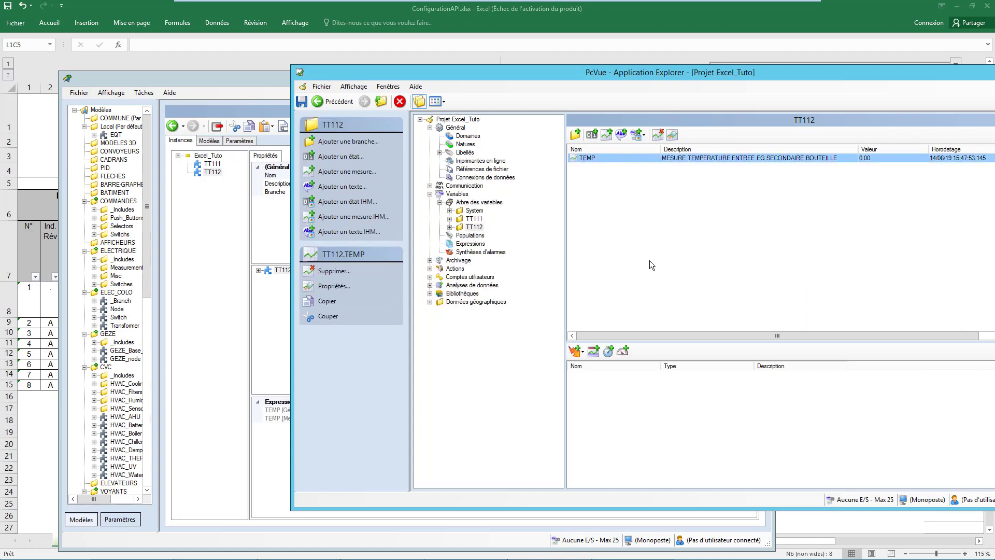
{"action": "key", "text": "Return"}
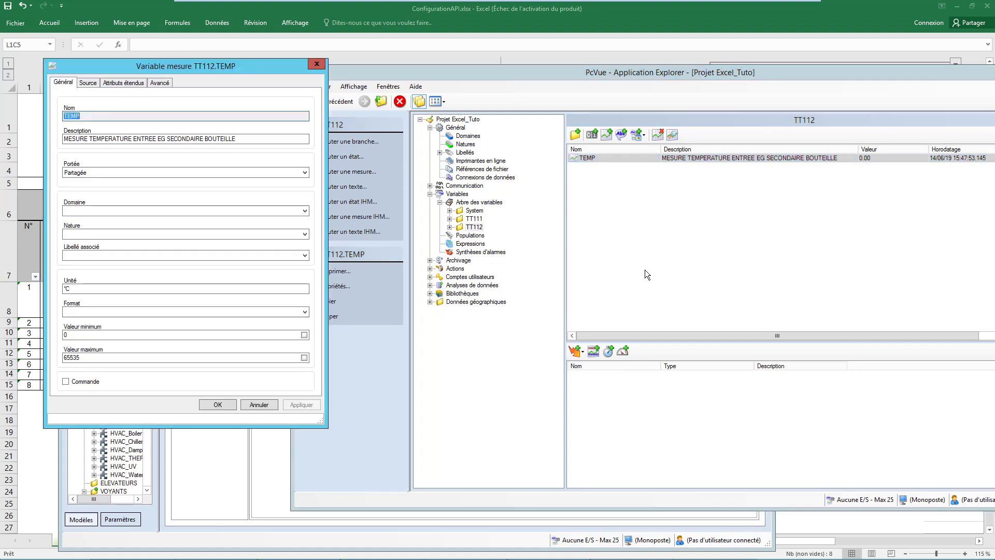
{"action": "left_click_drag", "start_coordinate": [248, 66], "coordinate": [660, 103]}
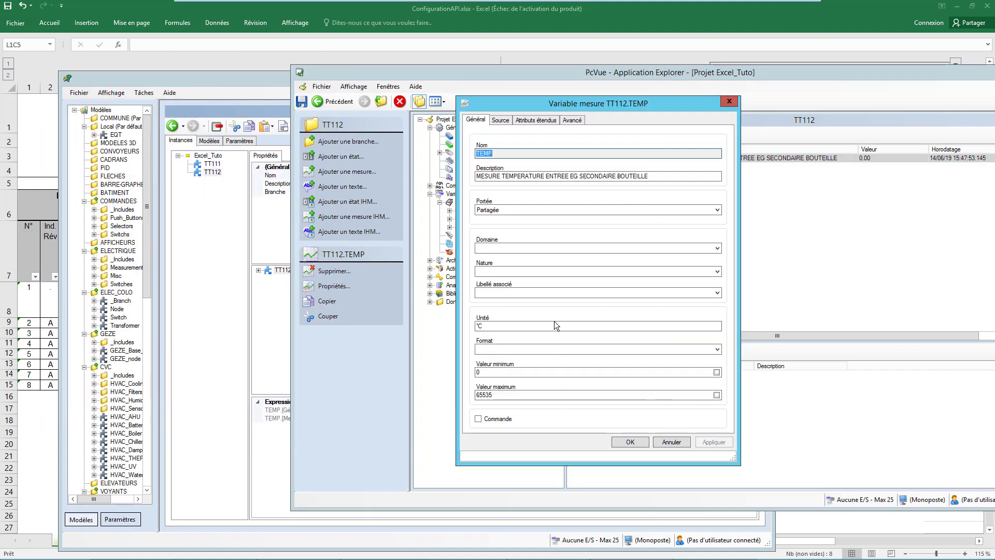
{"action": "double_click", "coordinate": [495, 325]}
{"action": "left_click", "coordinate": [506, 324]}
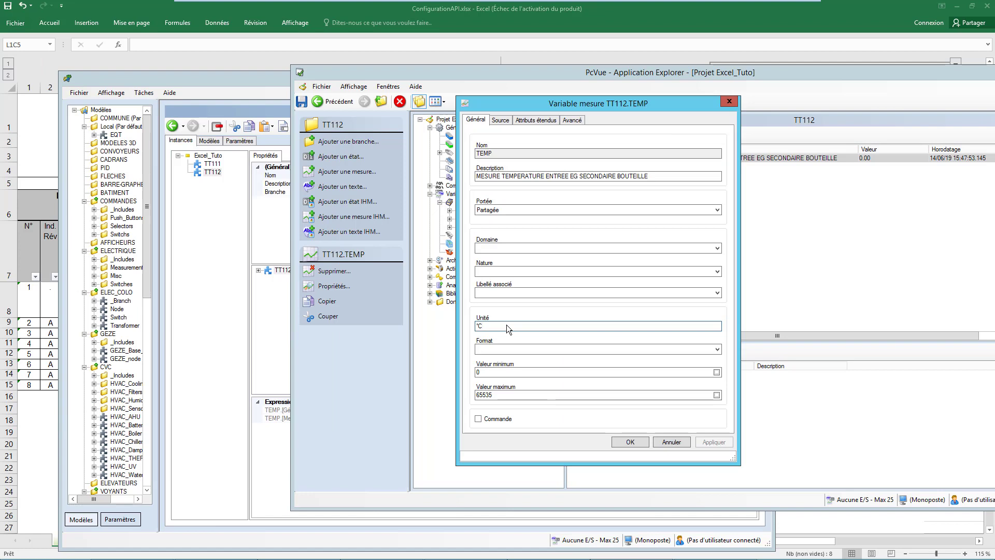
{"action": "left_click", "coordinate": [674, 441]}
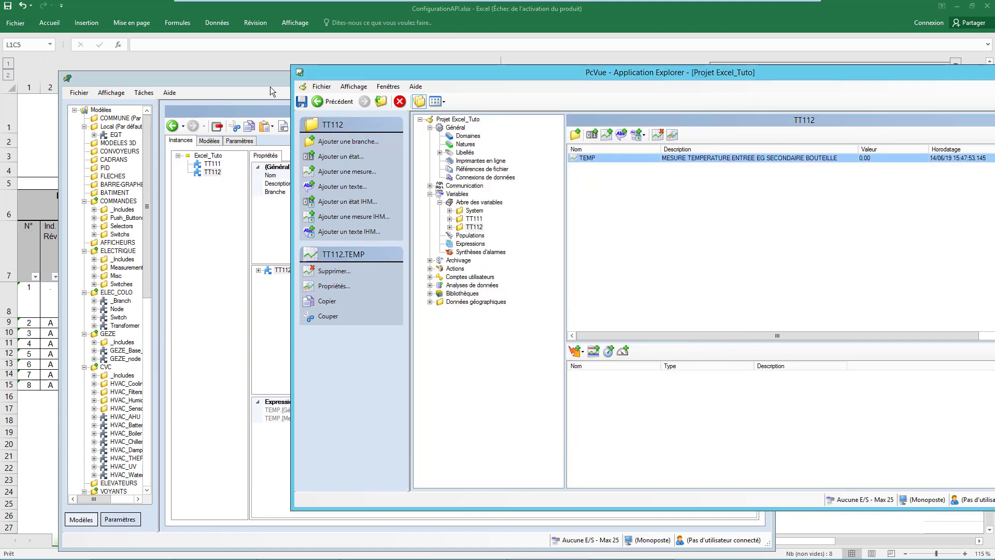
Move Application Architect to the right, then bring Application Explorer to the front
{"action": "left_click_drag", "start_coordinate": [271, 84], "coordinate": [356, 77]}
{"action": "left_click_drag", "start_coordinate": [418, 67], "coordinate": [578, 66]}
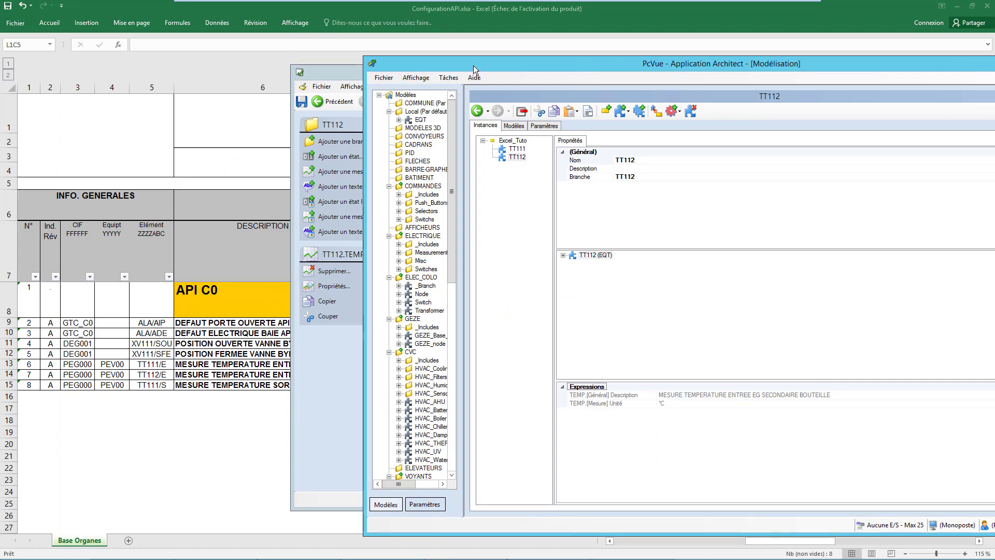
{"action": "left_click_drag", "start_coordinate": [473, 65], "coordinate": [461, 65]}
{"action": "left_click", "coordinate": [347, 81]}
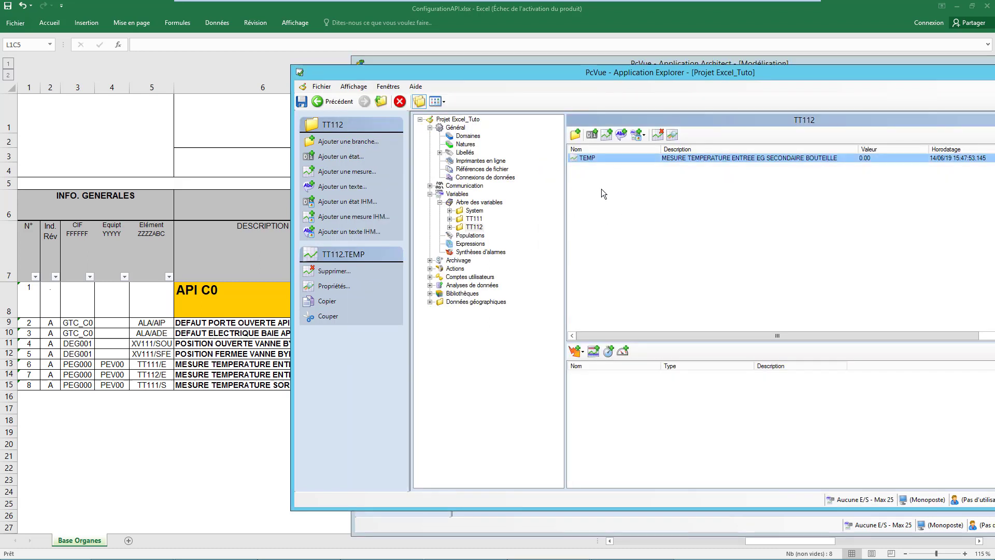